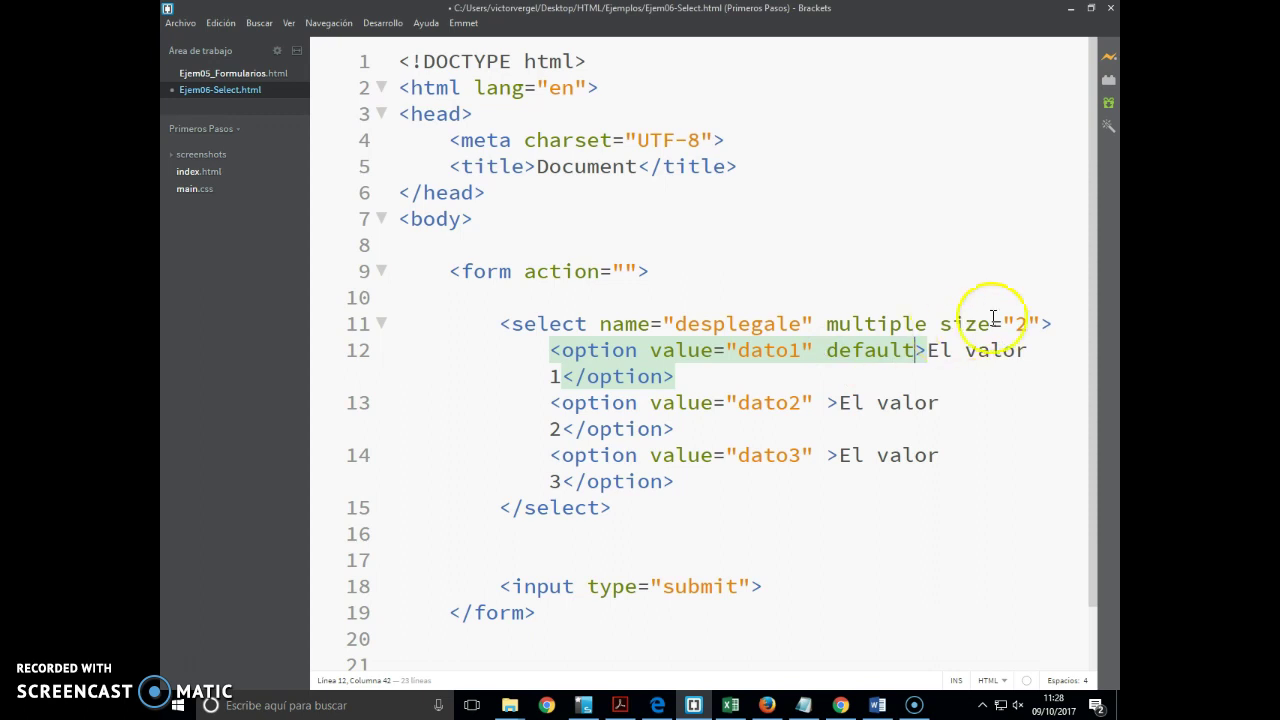
# - Set the select element's size attribute to 6, save the file and reload the page in Chrome
pyautogui.doubleClick(1021, 324)
pyautogui.write('6')
pyautogui.hotkey('ctrl', 's')
pyautogui.hotkey('alt', 'Tab')
pyautogui.press('F5')
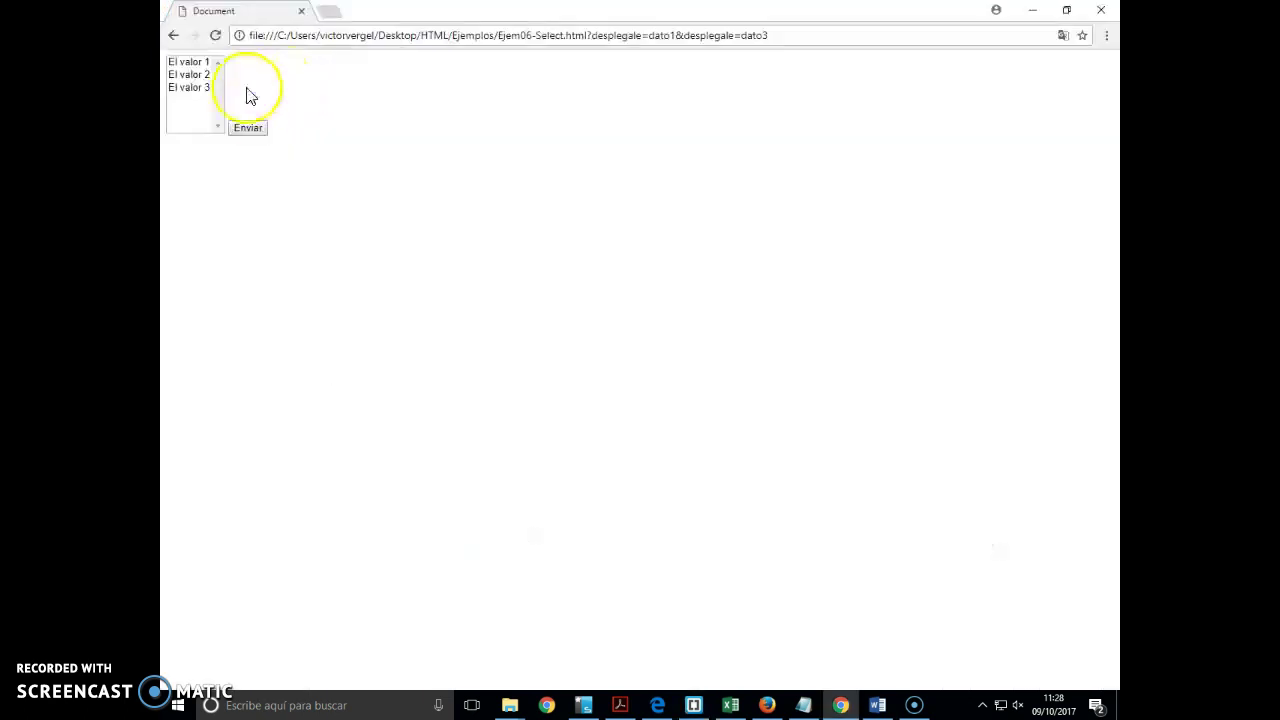
# - Back in Brackets, replace default with selected in the dato1 option and check the page in Chrome
pyautogui.hotkey('alt', 'Tab')
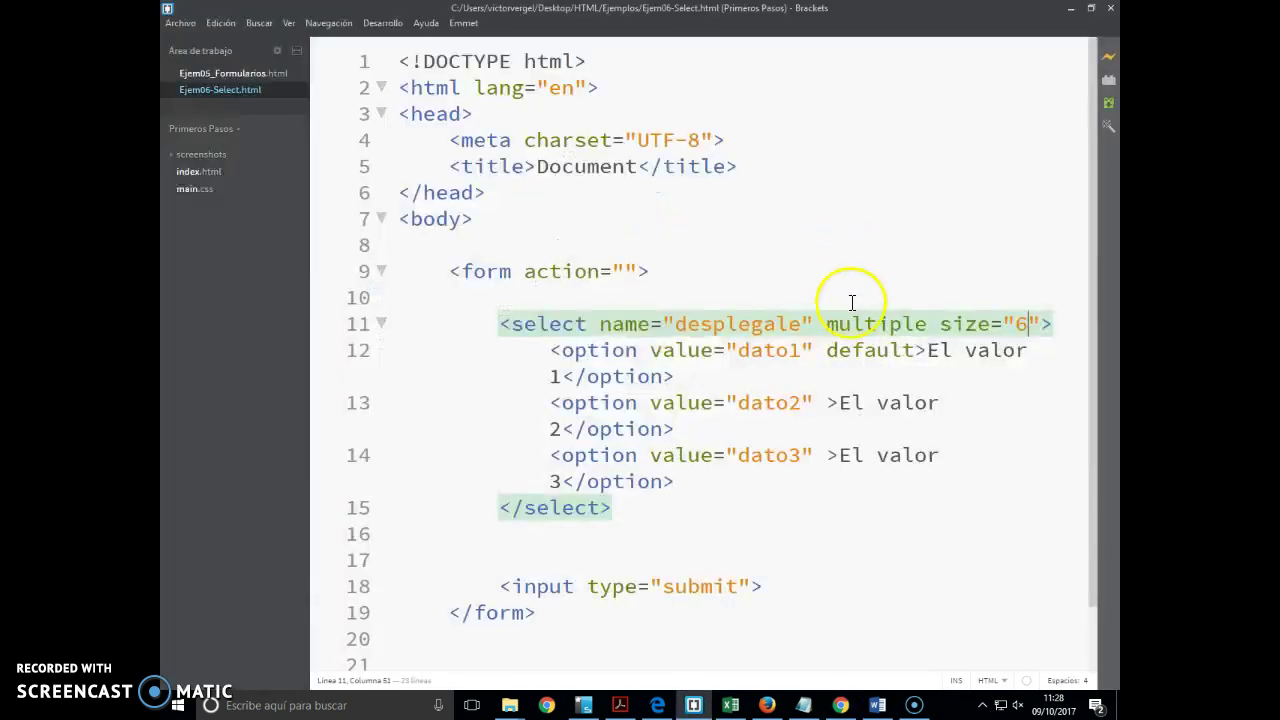
pyautogui.write('selected')
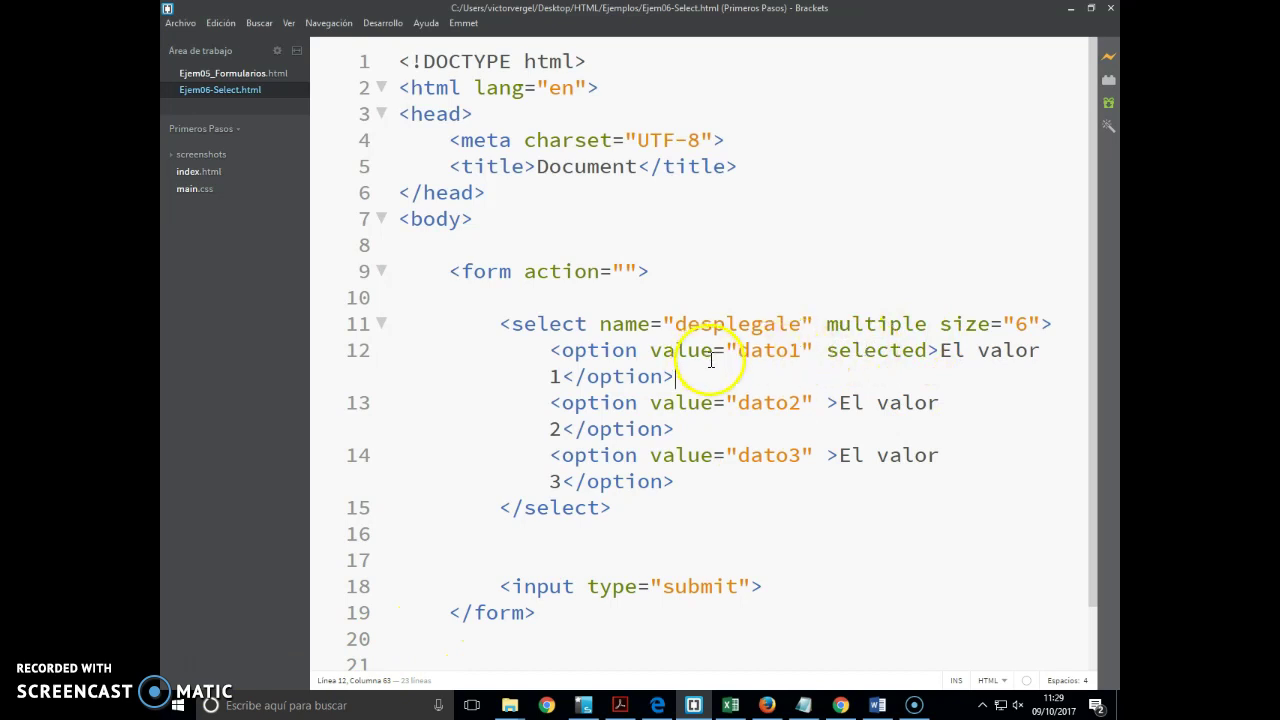
pyautogui.moveTo(752, 352); pyautogui.dragTo(799, 350)
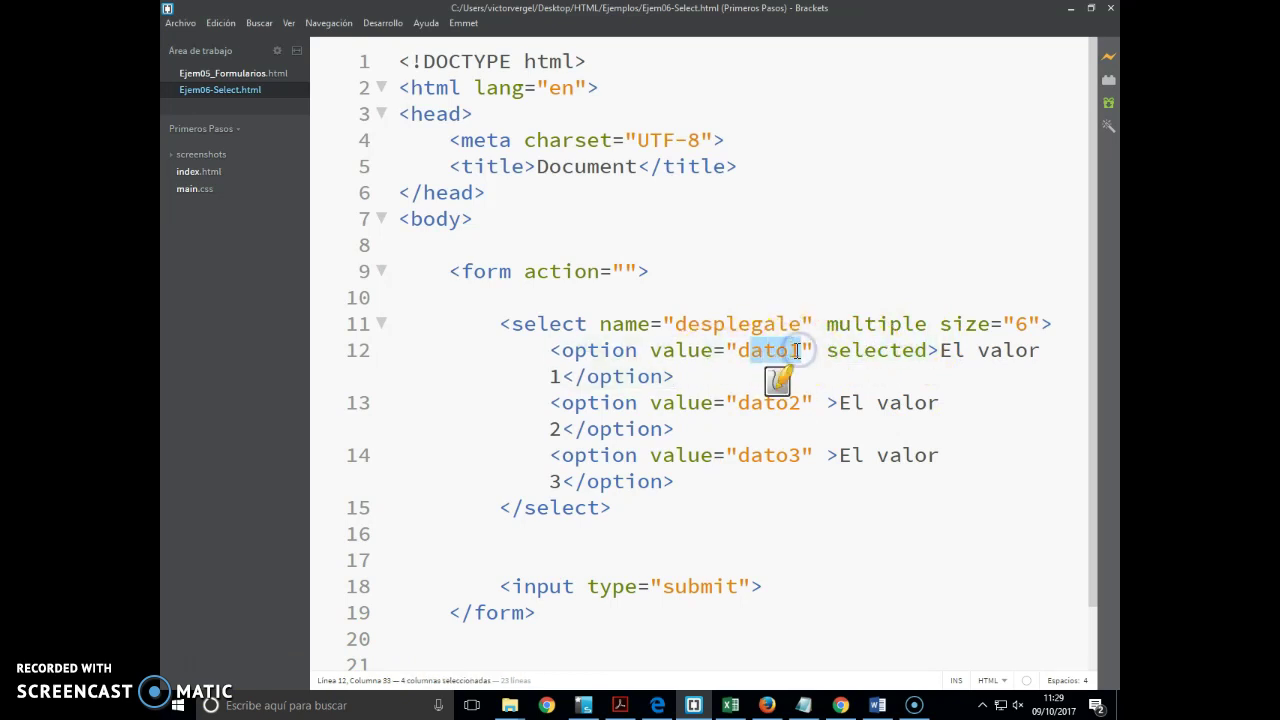
pyautogui.hotkey('alt', 'Tab')
pyautogui.hotkey('alt', 'Tab')
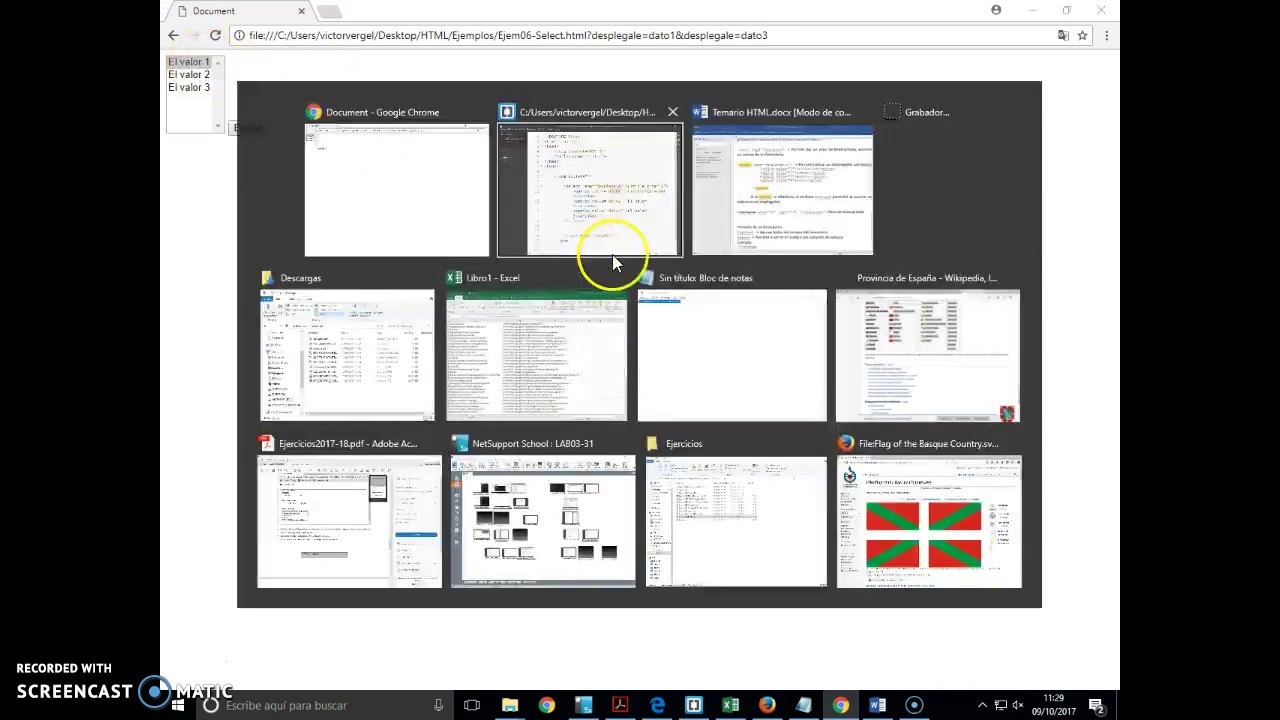
# - Move the selected attribute from the dato1 option to the dato3 option in Brackets
pyautogui.click(864, 352)
pyautogui.doubleClick(864, 352)
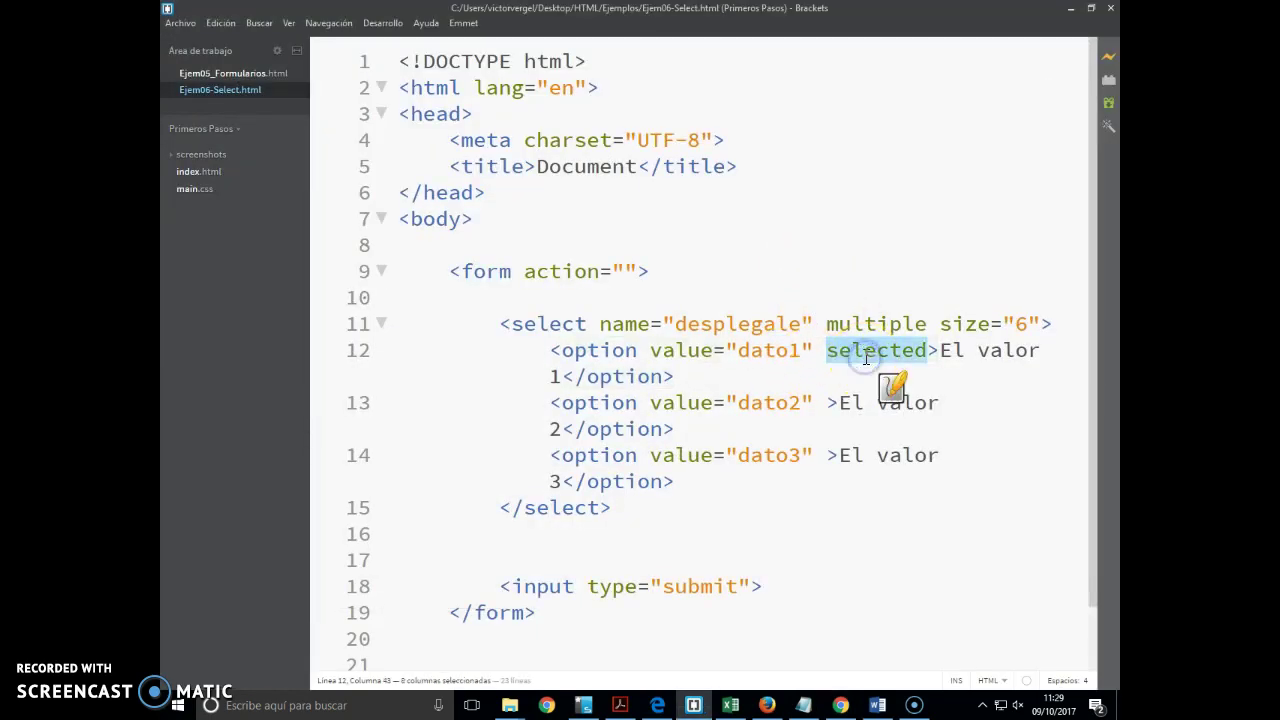
pyautogui.hotkey('ctrl', 'x')
pyautogui.click(826, 457)
pyautogui.hotkey('ctrl', 'v')
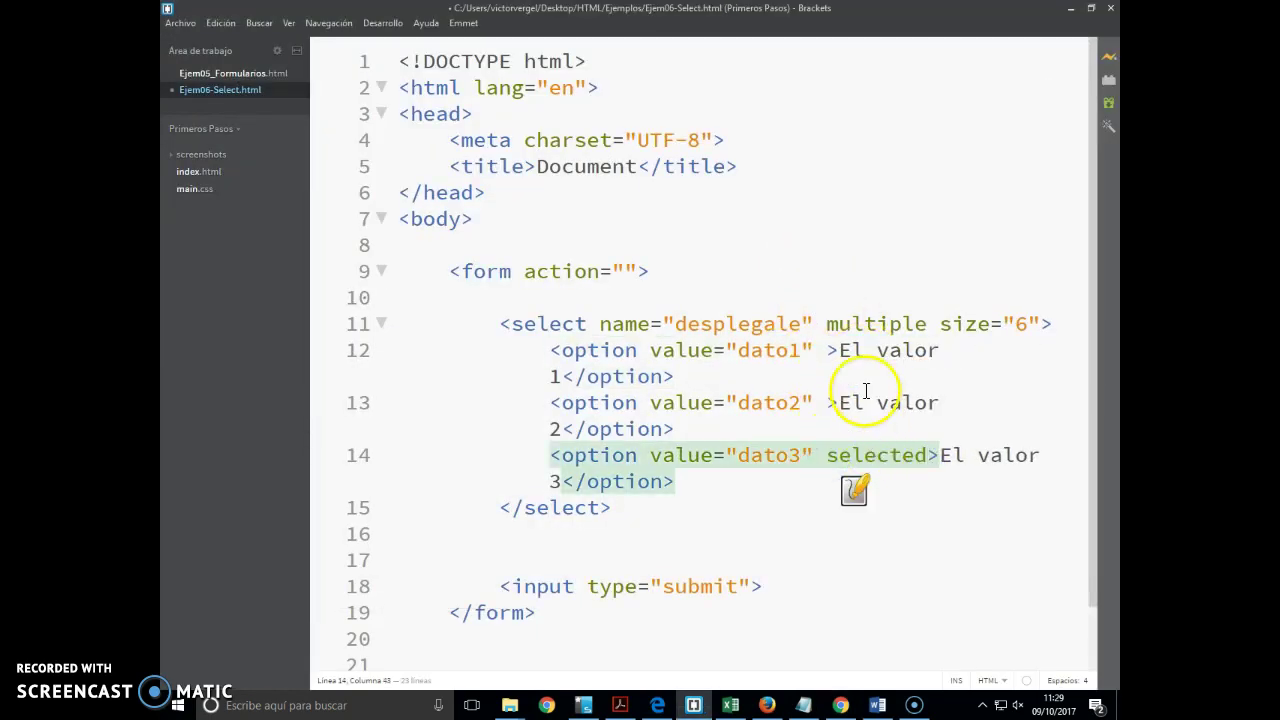
# - Add the selected attribute to the dato2 option, removing the wrongly pasted text
pyautogui.click(832, 403)
pyautogui.press('Return')
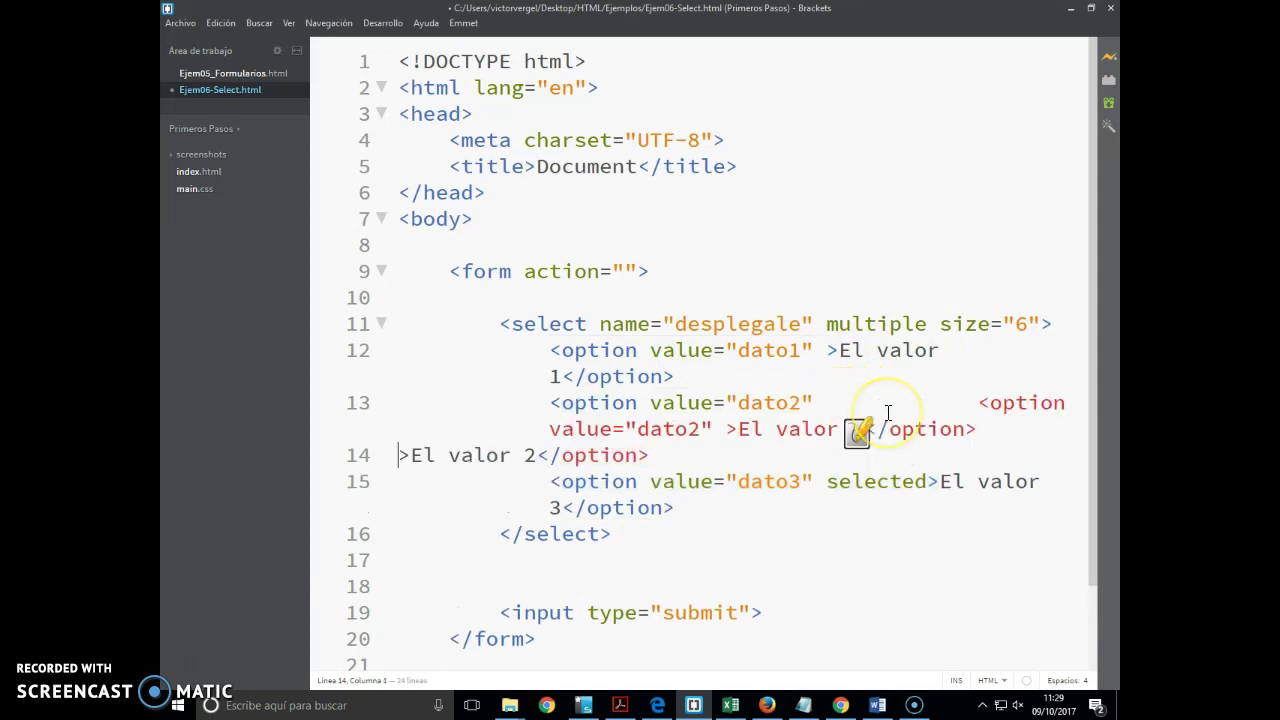
pyautogui.press('BackSpace')
pyautogui.doubleClick(876, 455)
pyautogui.moveTo(886, 455); pyautogui.dragTo(829, 402)
# - Save the file, reload the page in Chrome and submit the form with its preselected options, returning to Brackets
pyautogui.hotkey('ctrl', 's')
pyautogui.hotkey('alt', 'Tab')
pyautogui.press('F5')
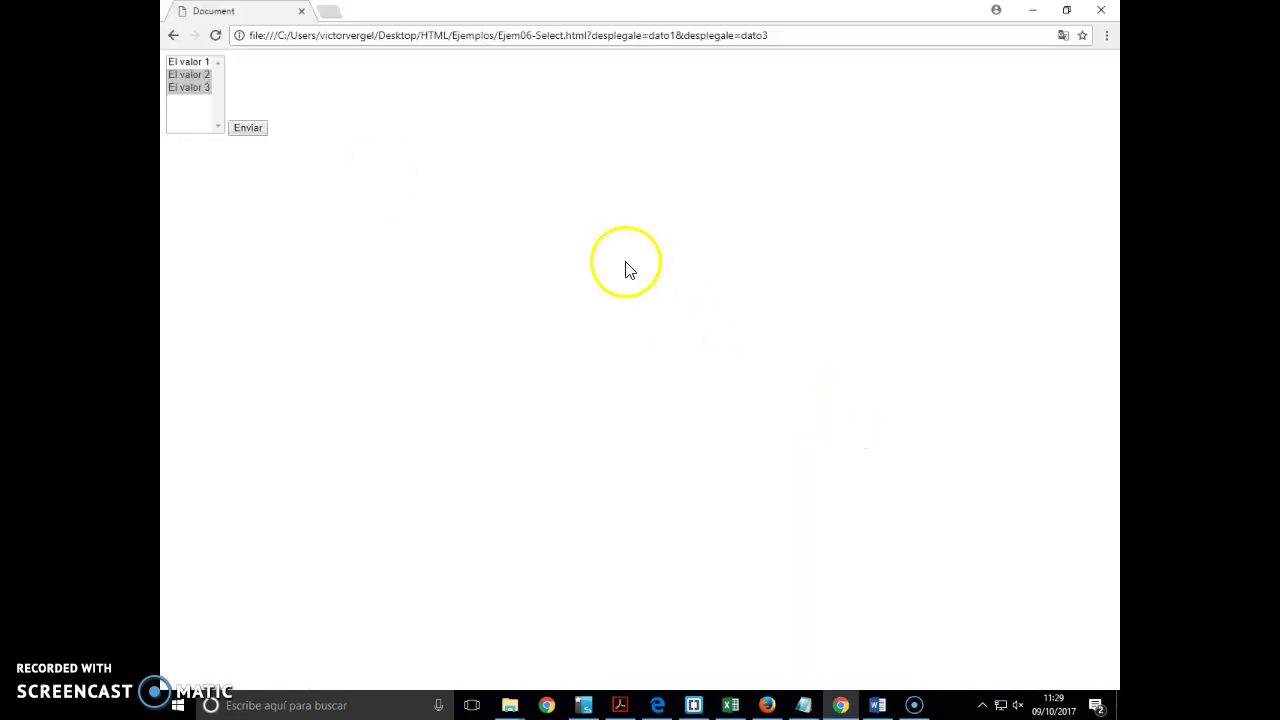
pyautogui.click(257, 129)
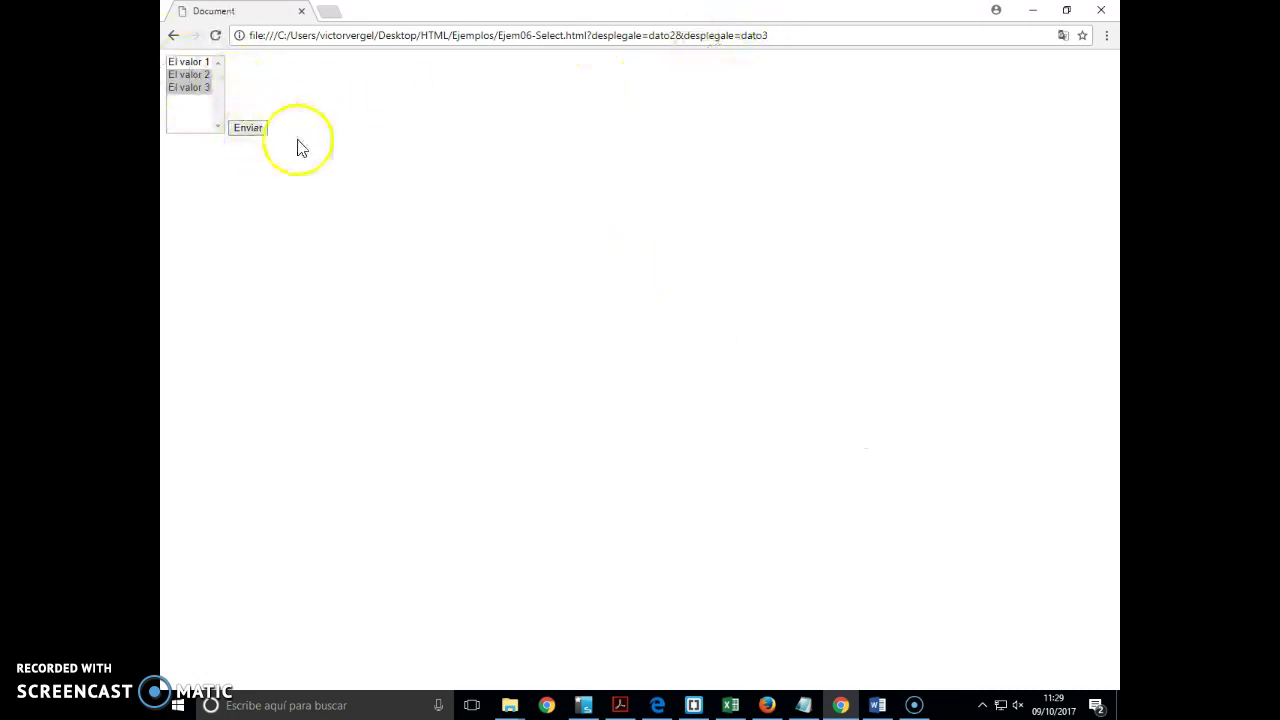
pyautogui.hotkey('alt', 'Tab')
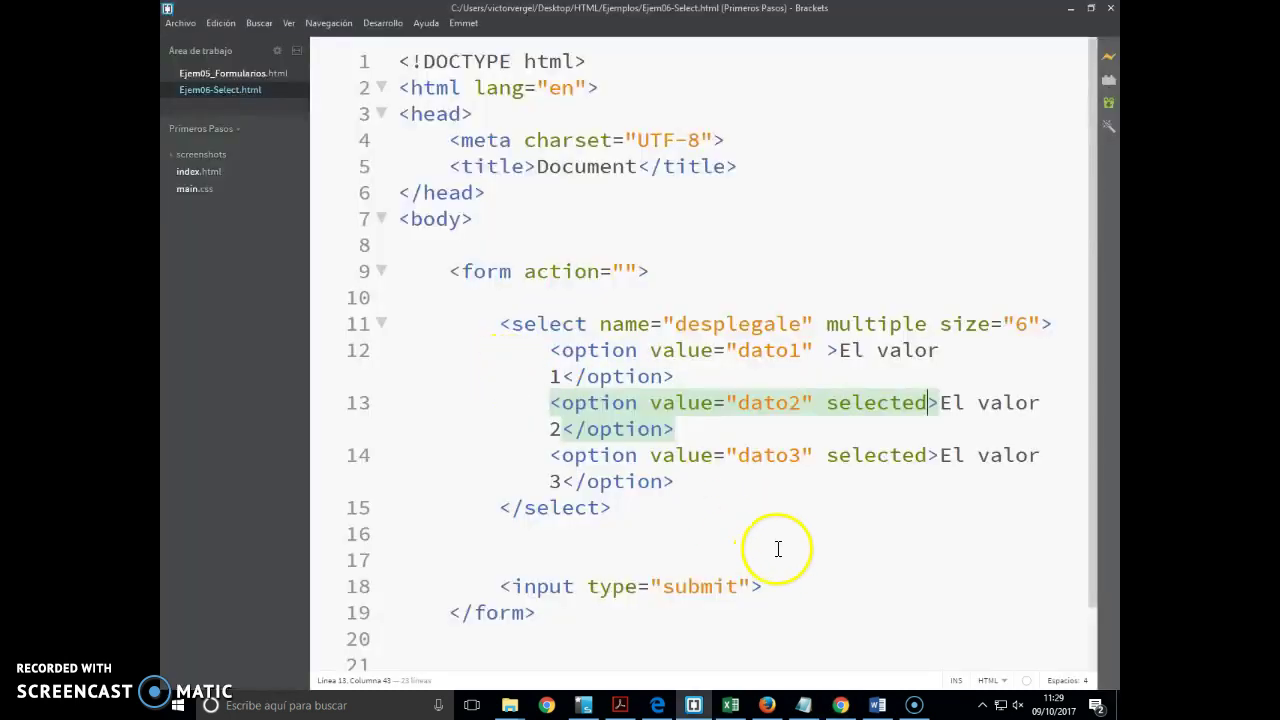
pyautogui.doubleClick(893, 324)
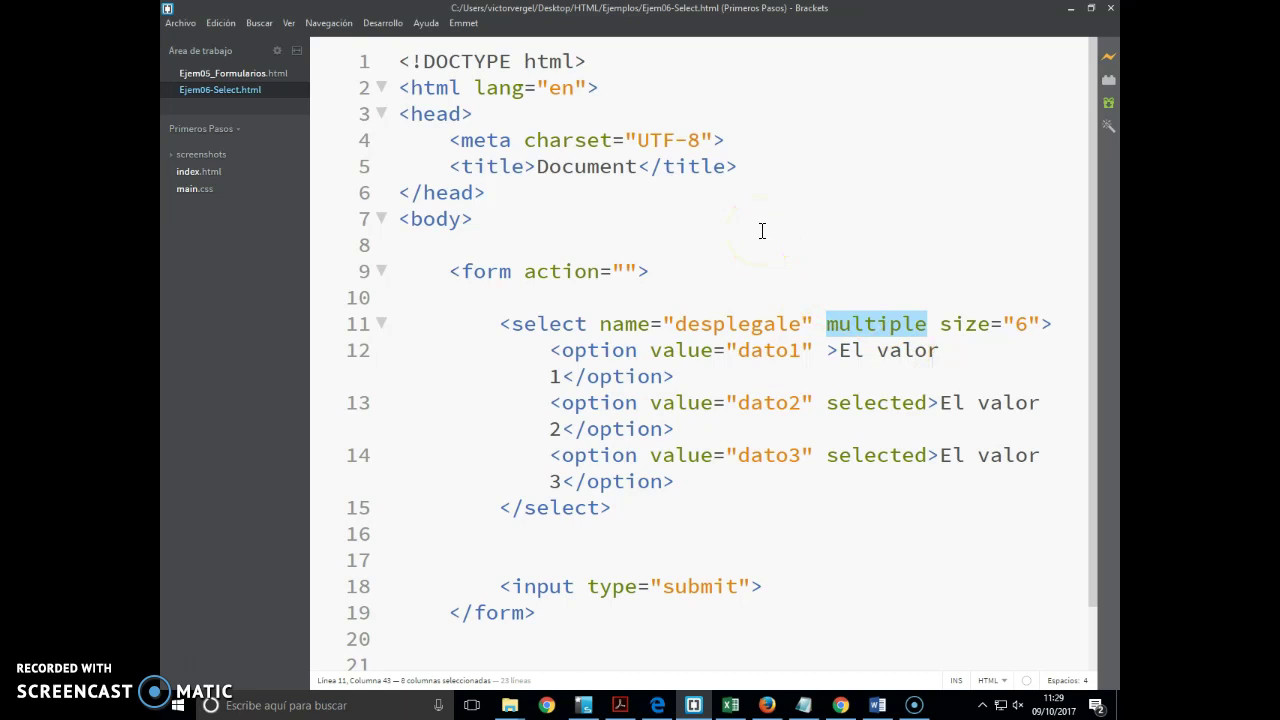
pyautogui.click(615, 440)
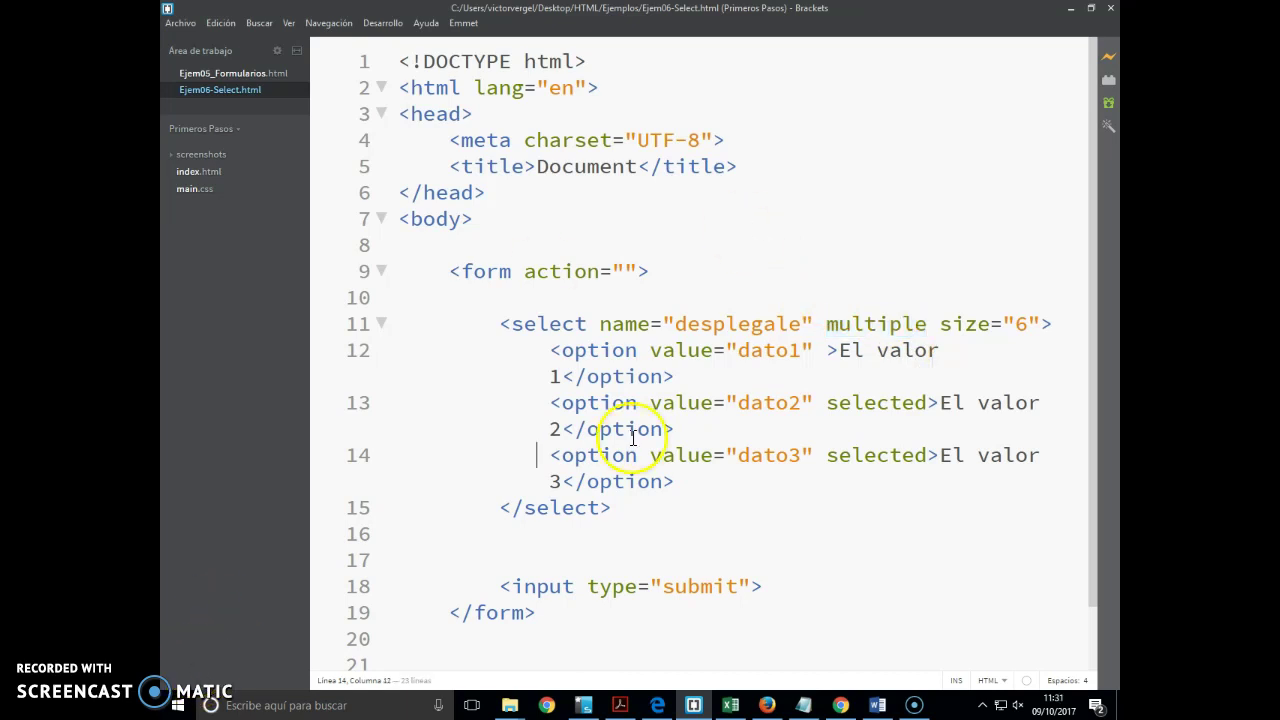
# - Switch to Excel and enter 1, 2 and 3 in cells A1 to A3 of Hoja3
pyautogui.click(731, 705)
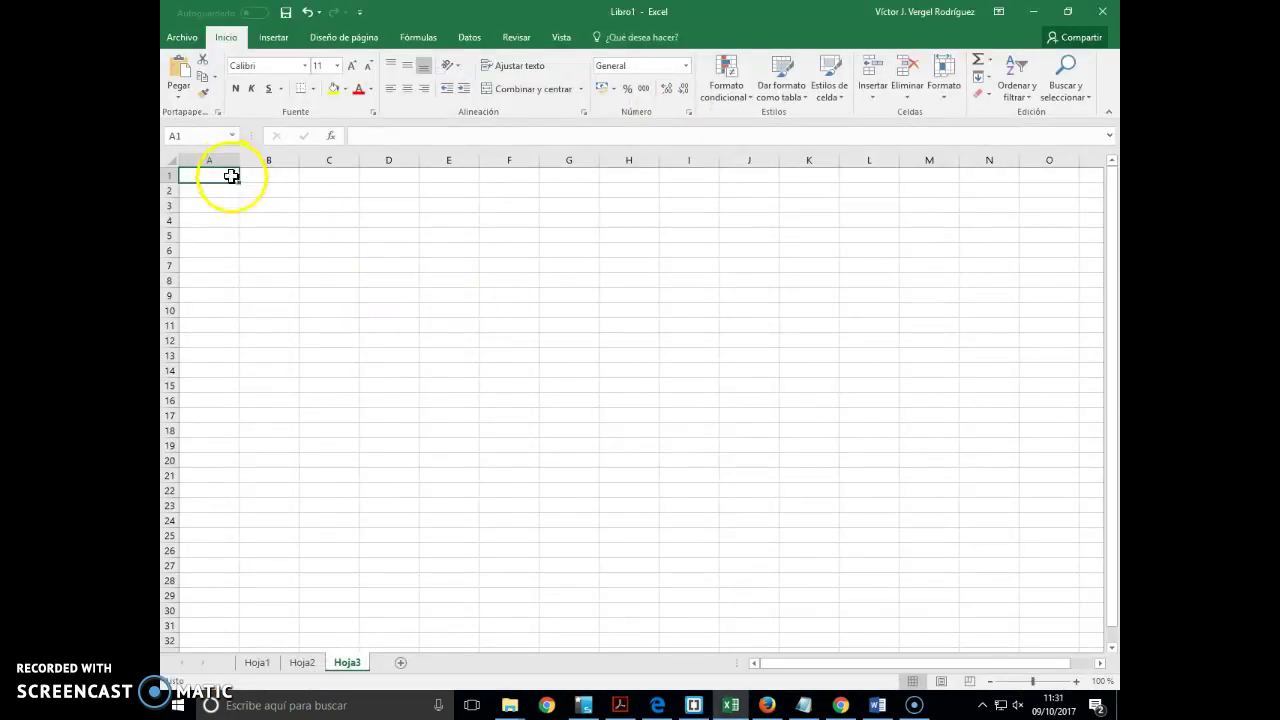
pyautogui.write('1')
pyautogui.press('Return')
pyautogui.write('2')
pyautogui.press('Return')
pyautogui.write('3')
pyautogui.press('Return')
# - Fill the number series in column A down to 15 in cell A15
pyautogui.click(234, 172)
pyautogui.moveTo(234, 172); pyautogui.dragTo(234, 171)
pyautogui.keyDown('ctrl'); pyautogui.scroll(7, 352, 287); pyautogui.keyUp('ctrl')
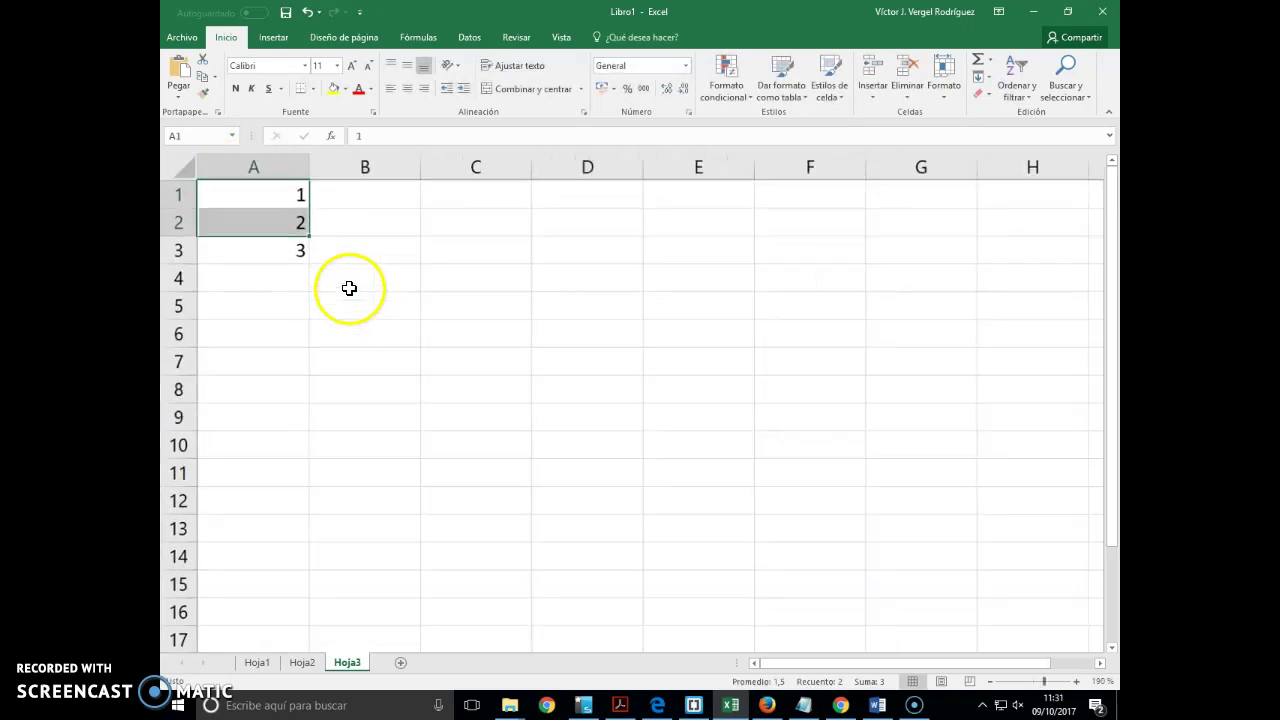
pyautogui.keyDown('ctrl'); pyautogui.scroll(5, 352, 270); pyautogui.keyUp('ctrl')
pyautogui.moveTo(395, 283); pyautogui.dragTo(440, 436)
pyautogui.keyDown('ctrl'); pyautogui.scroll(-6, 410, 425); pyautogui.keyUp('ctrl')
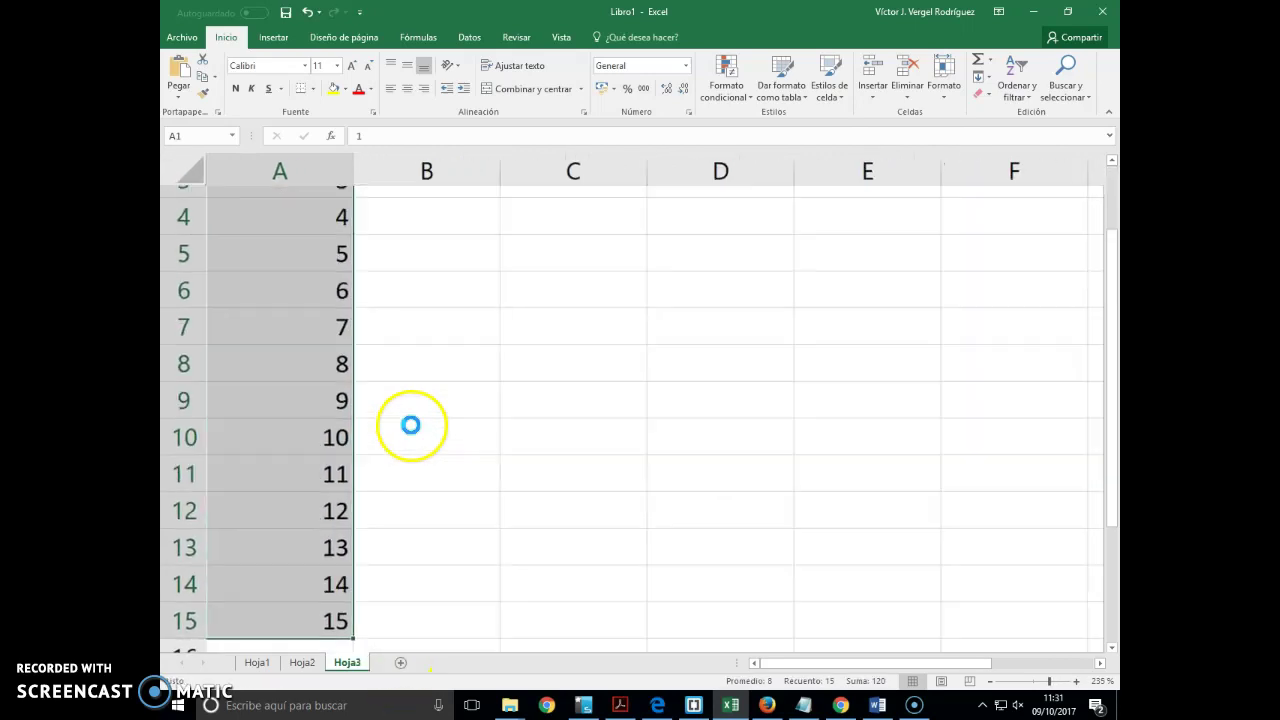
pyautogui.keyDown('ctrl'); pyautogui.scroll(-1, 410, 425); pyautogui.keyUp('ctrl')
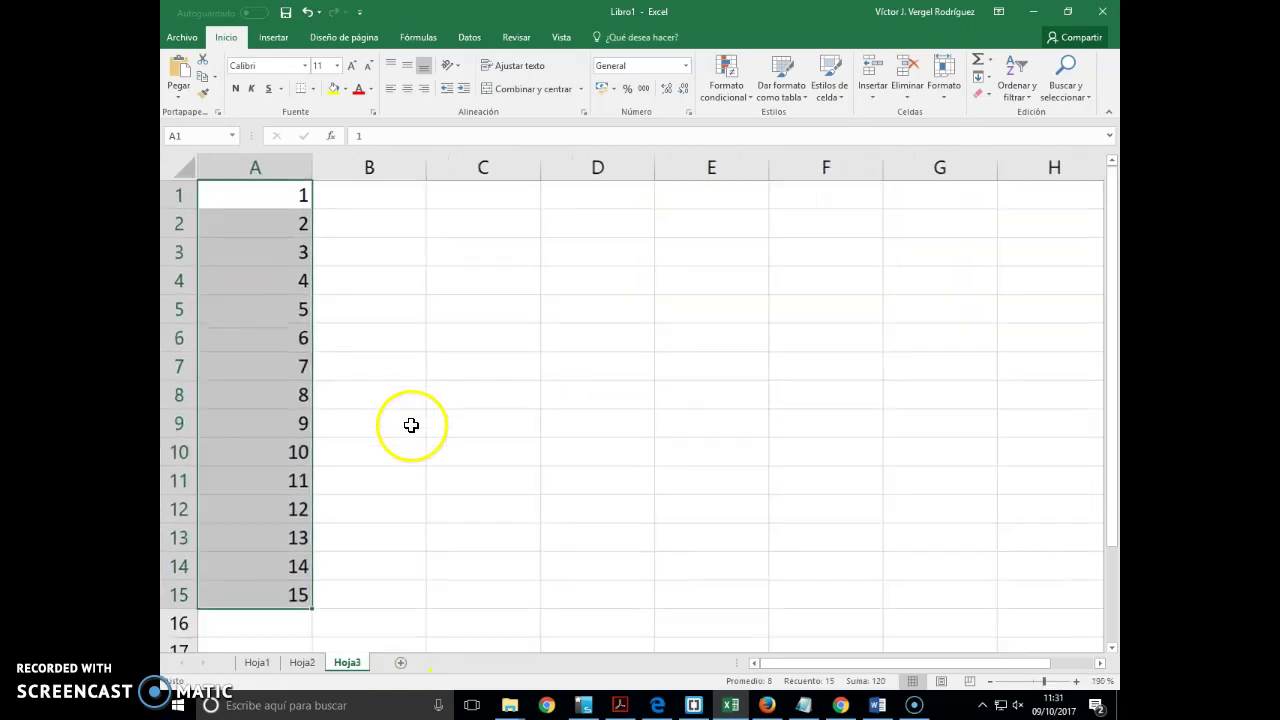
# - Enter valor 1 in B1 and valor 2 in B2, and fill the series down to B15
pyautogui.click(369, 197)
pyautogui.write('valor')
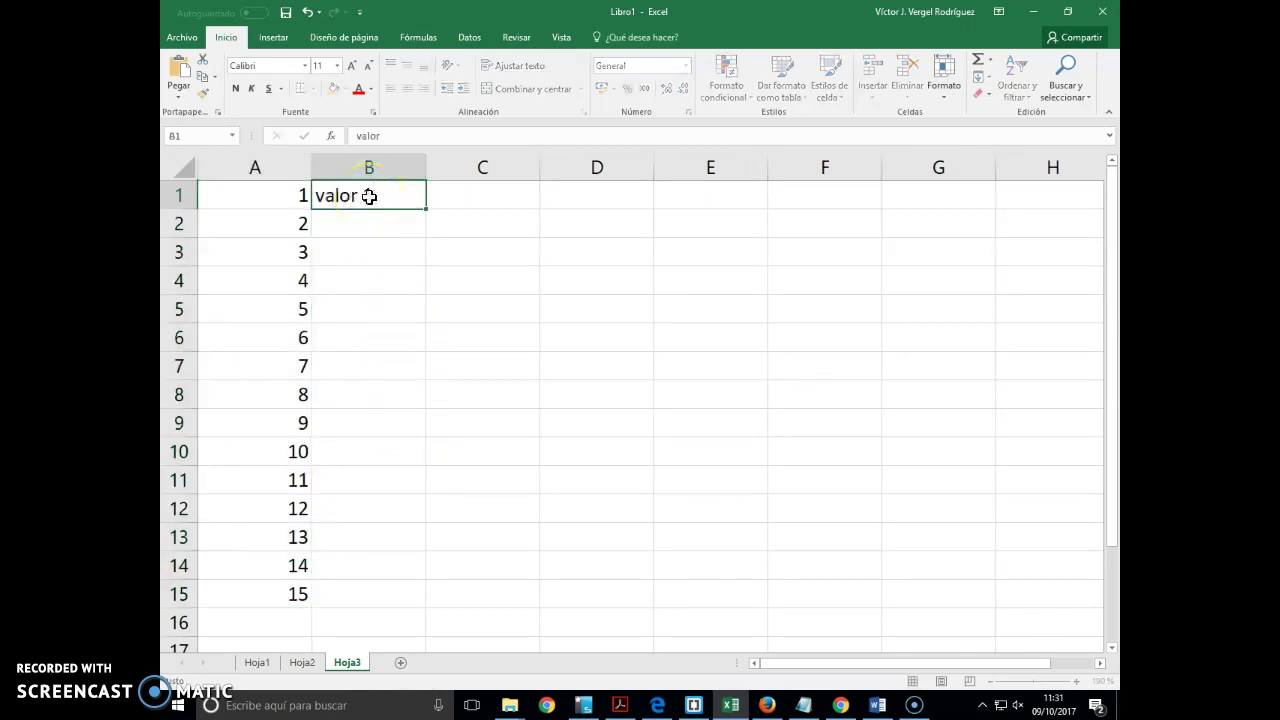
pyautogui.press('Return')
pyautogui.write('valor 1')
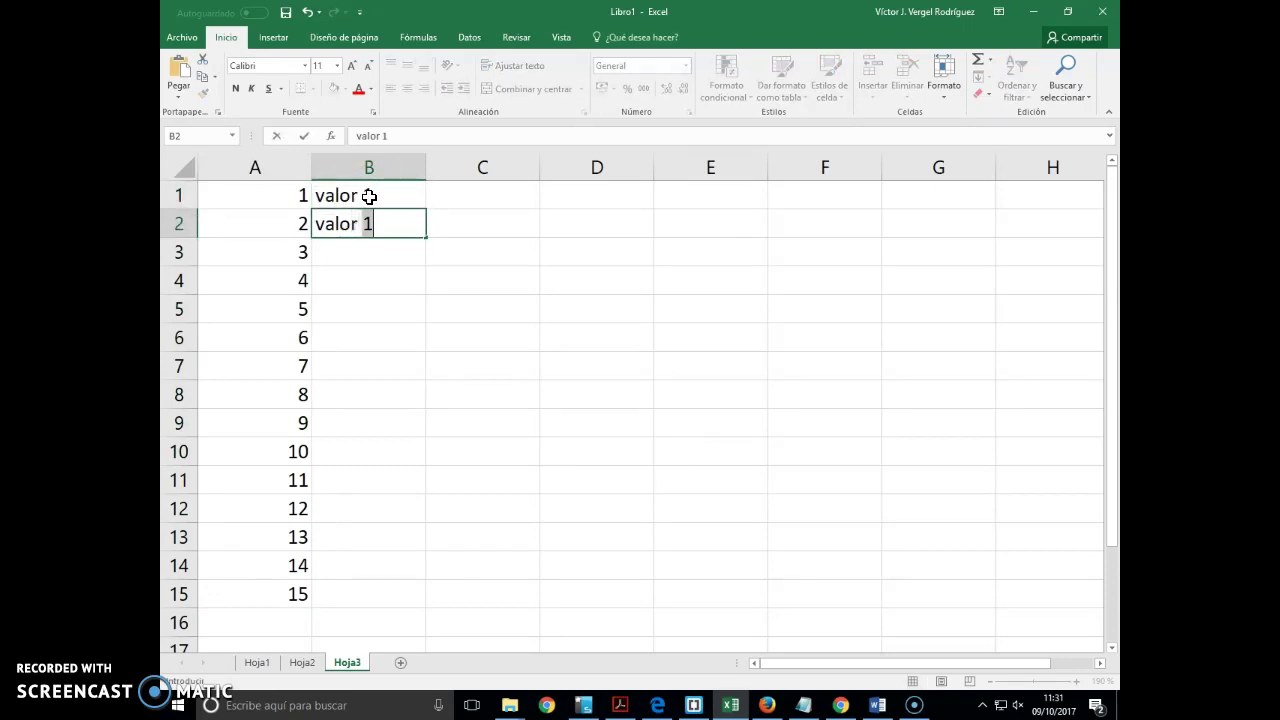
pyautogui.press('BackSpace')
pyautogui.write('2')
pyautogui.press('Return')
pyautogui.moveTo(369, 196); pyautogui.dragTo(417, 614)
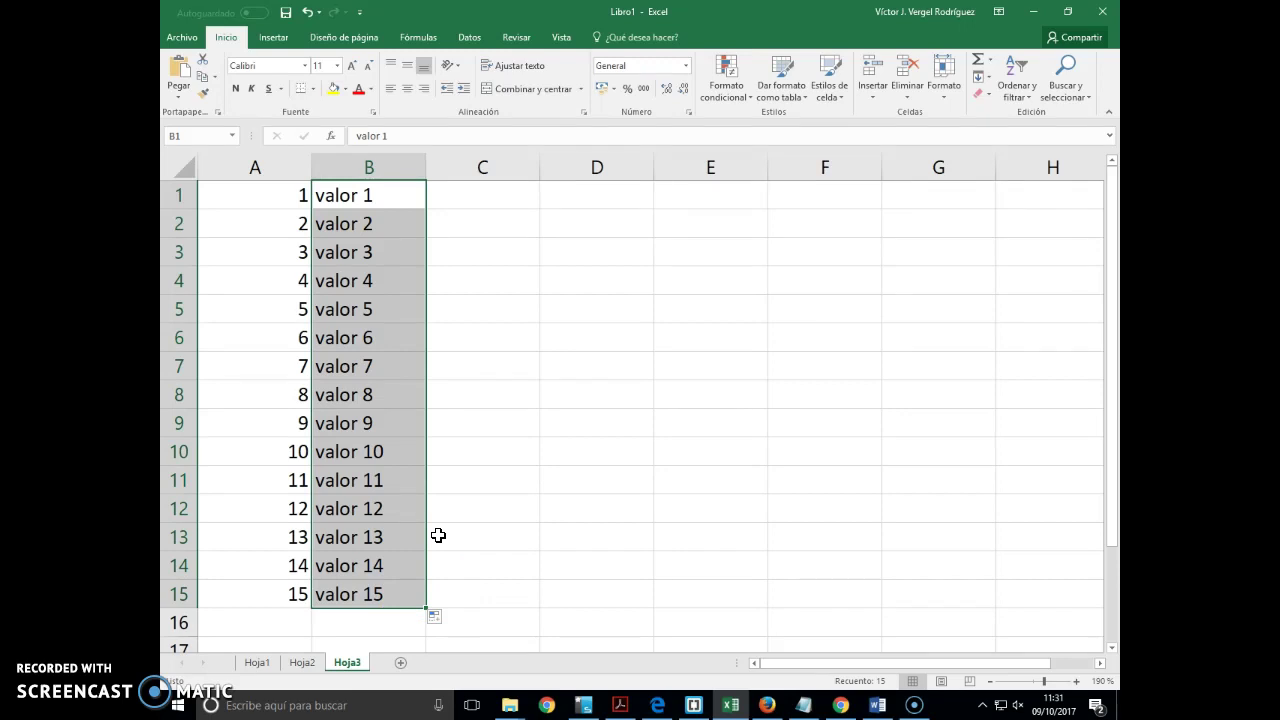
pyautogui.moveTo(271, 592); pyautogui.dragTo(257, 163)
pyautogui.moveTo(360, 194); pyautogui.dragTo(372, 592)
# - Begin a formula in C1 with ="<option value=' as its opening text
pyautogui.click(511, 194)
pyautogui.click(379, 135)
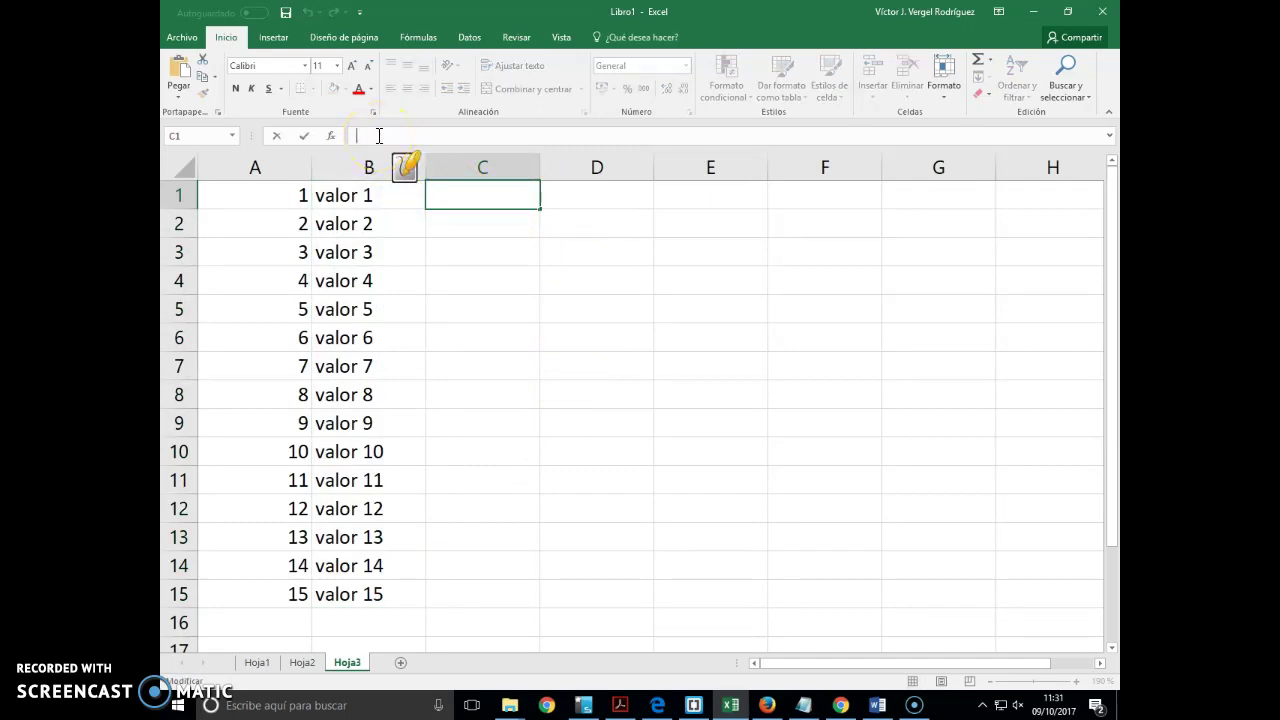
pyautogui.write('=')
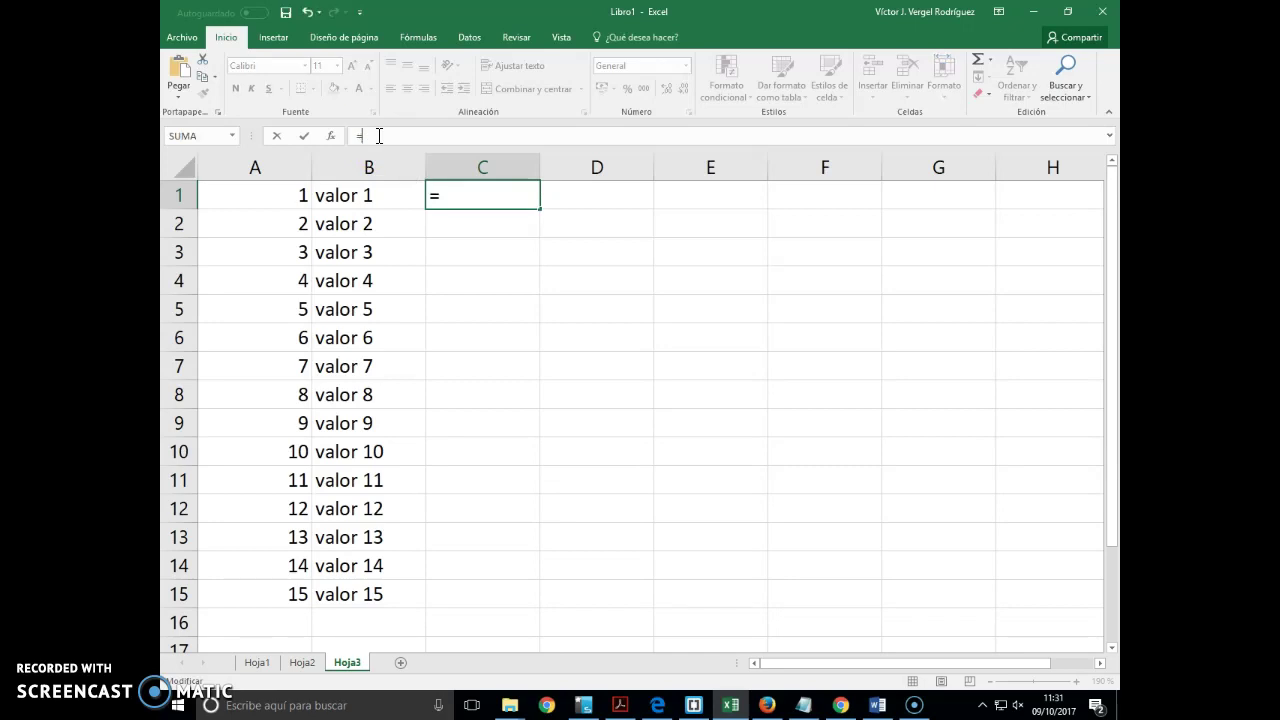
pyautogui.write('"')
pyautogui.write('<op')
pyautogui.press('BackSpace')
pyautogui.press('BackSpace')
pyautogui.write('option value=')
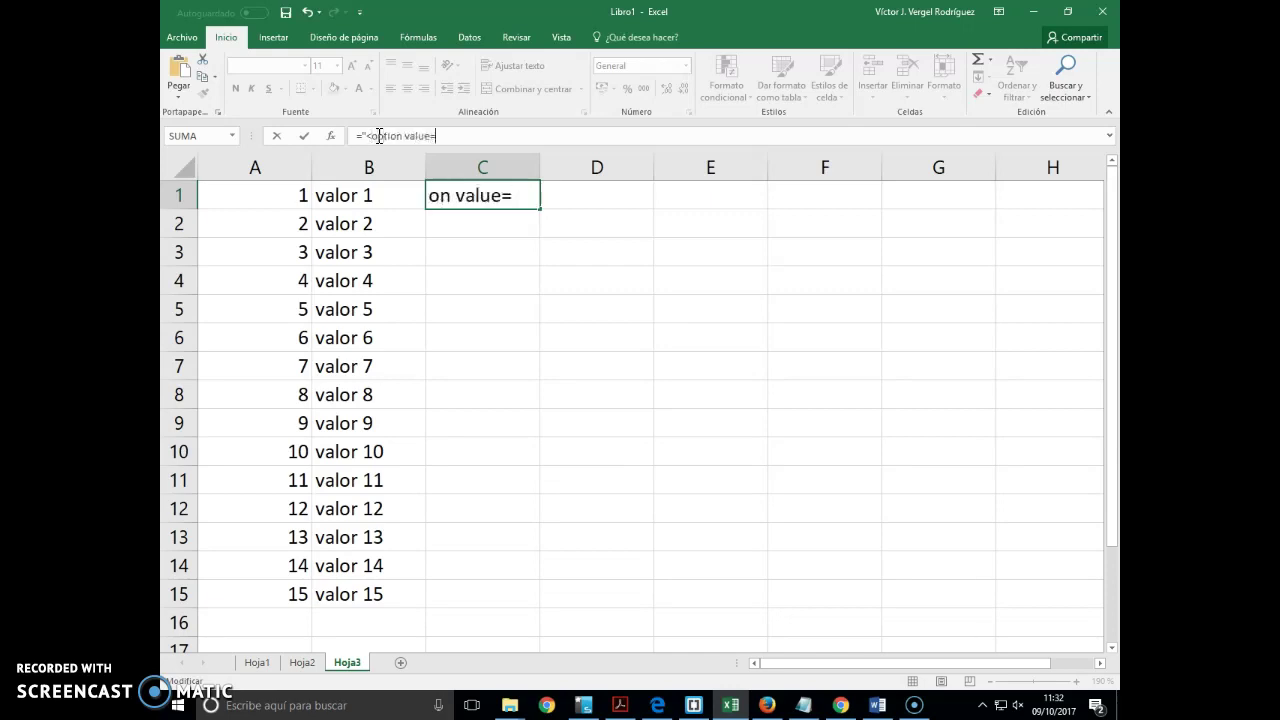
pyautogui.write("'")
# - Switch to Brackets to examine the quotation mark before dato1 in the first option tag, and return to Excel
pyautogui.hotkey('alt', 'Tab')
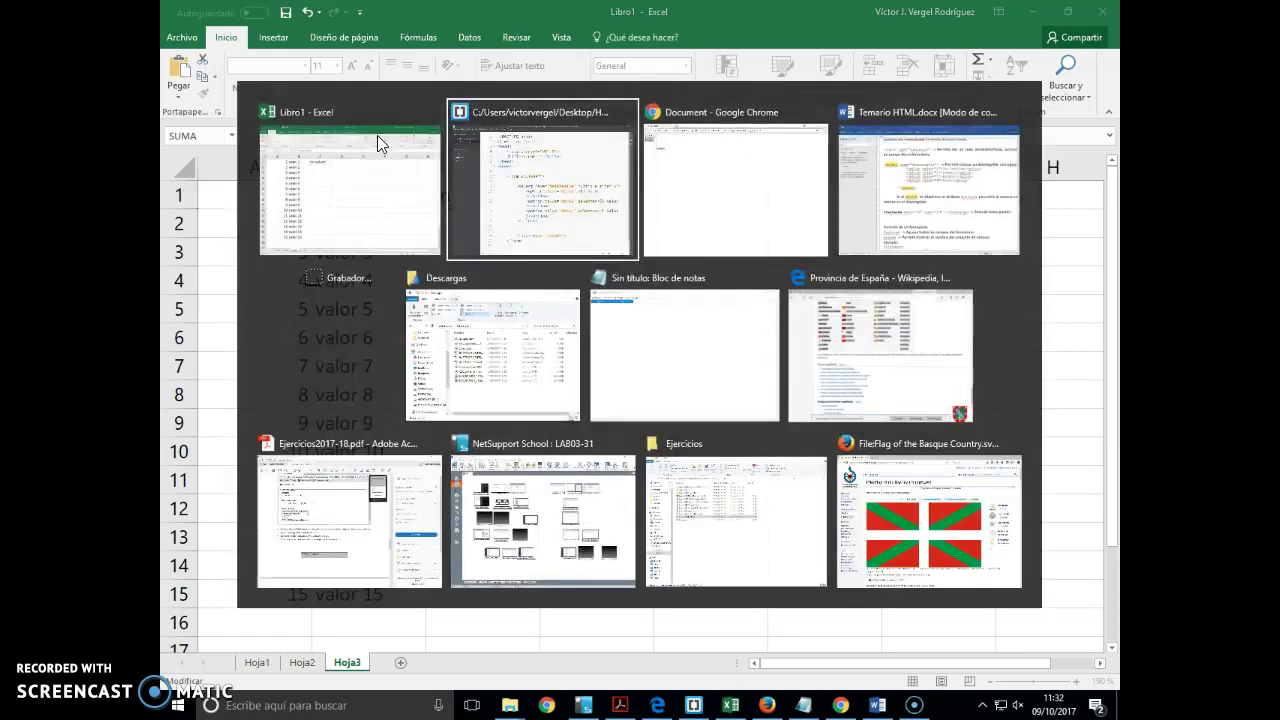
pyautogui.moveTo(727, 350); pyautogui.dragTo(570, 383)
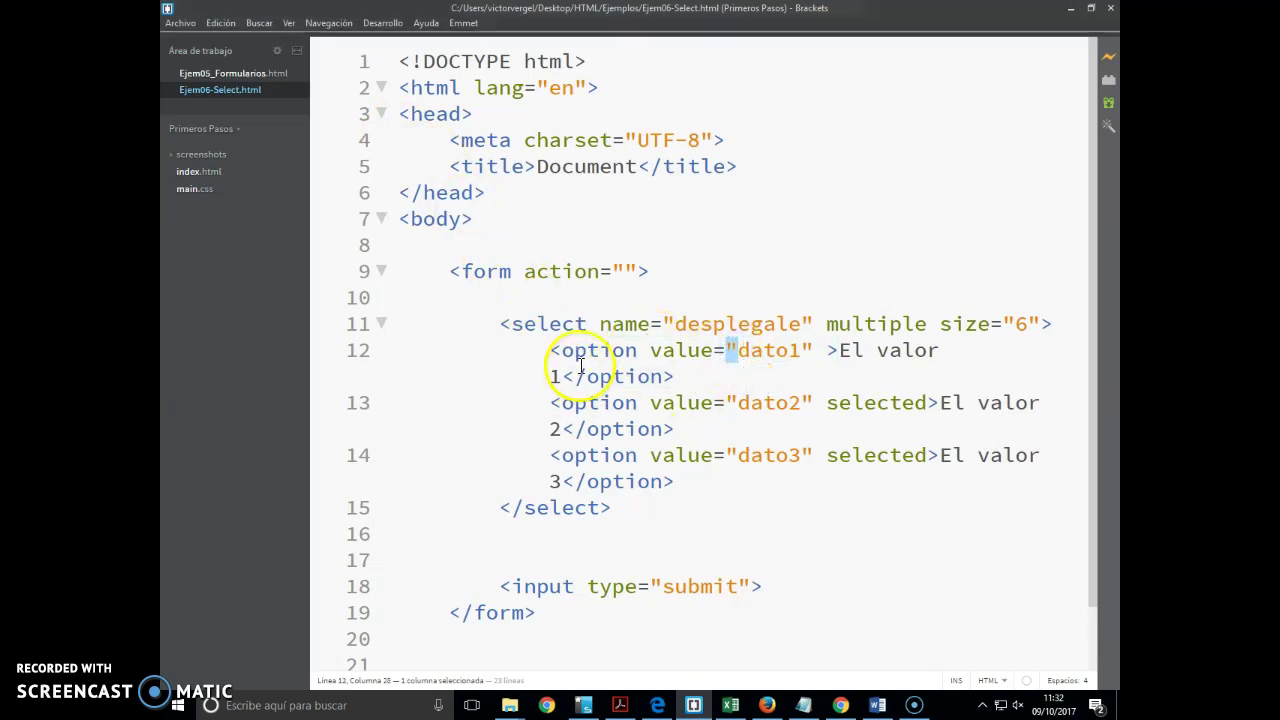
pyautogui.hotkey('alt', 'Tab')
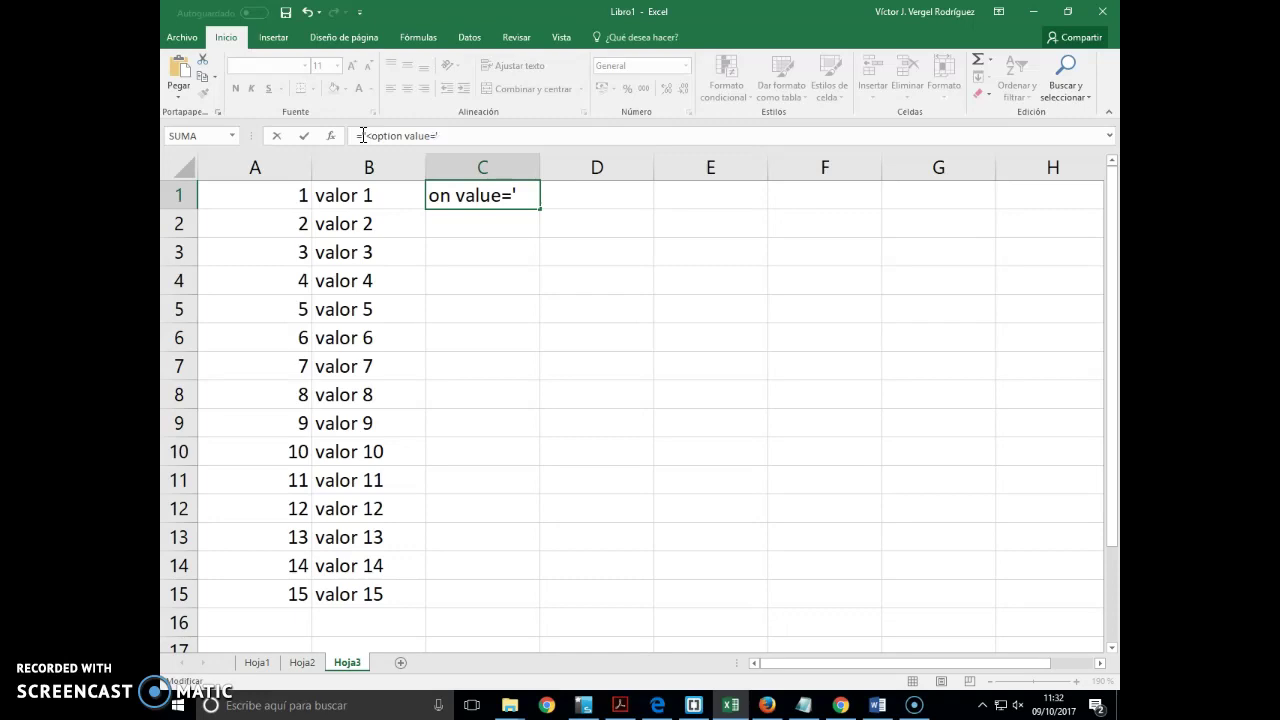
# - Close the C1 formula's opening text string and concatenate cell A1 to it with &
pyautogui.write("'")
pyautogui.click(362, 136)
pyautogui.write('"&')
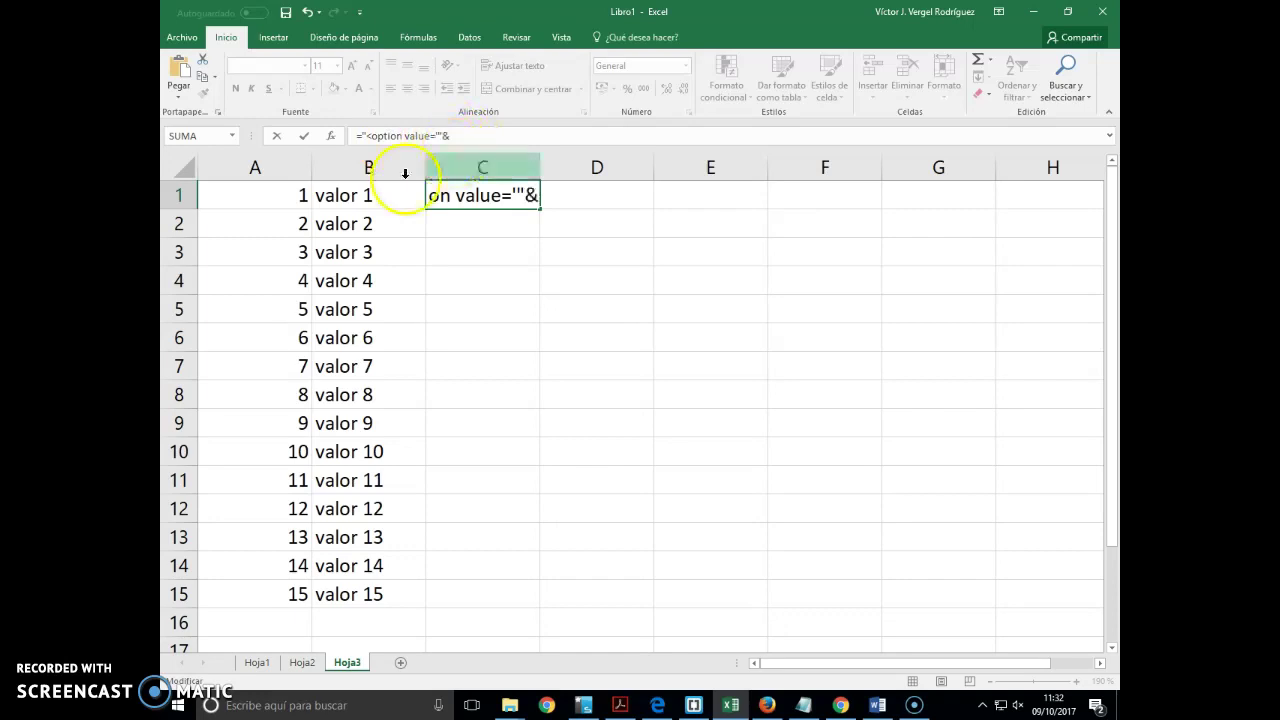
pyautogui.click(300, 194)
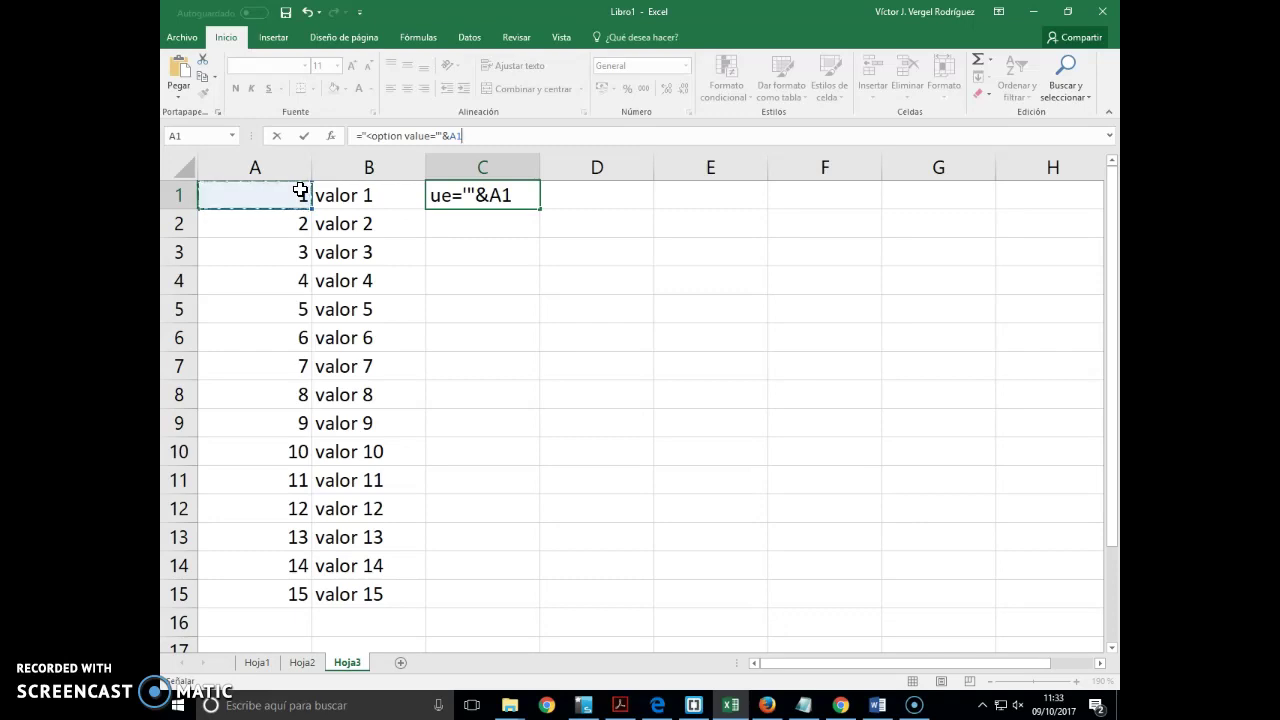
pyautogui.write('&')
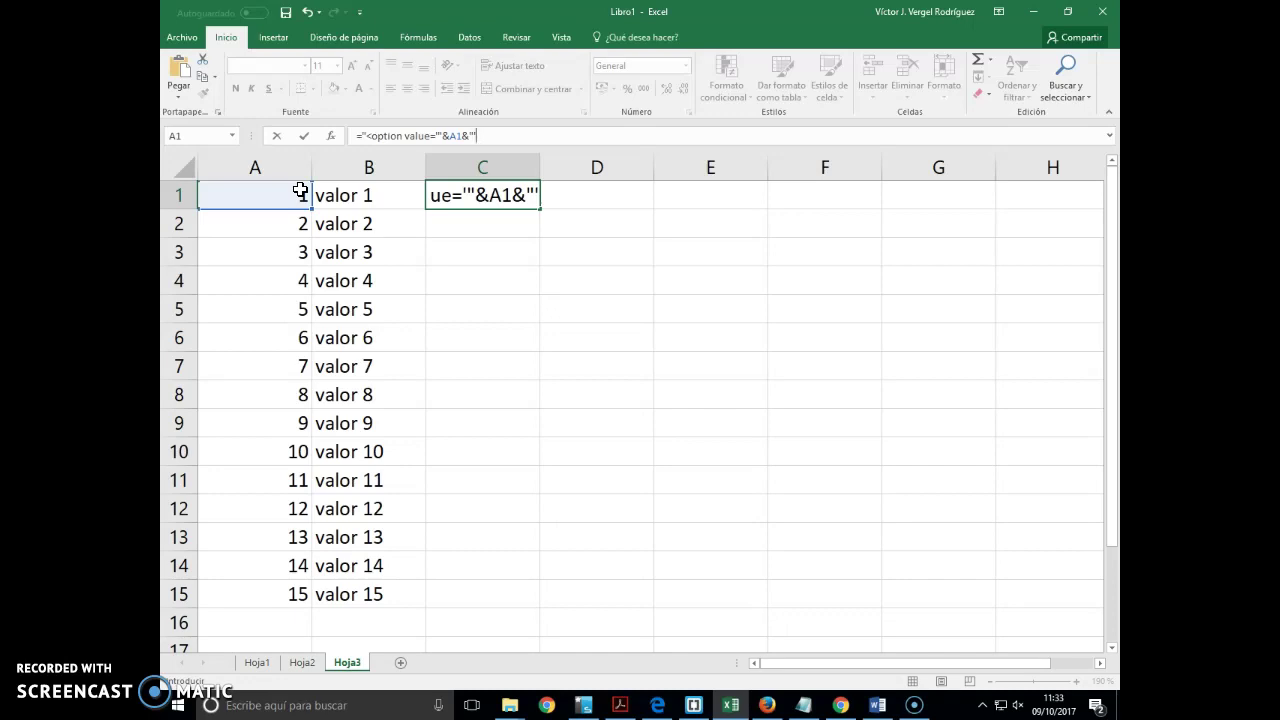
# - Complete the C1 formula as ="<option value='"&A1&"'>" and fill it down to C15
pyautogui.click(437, 133)
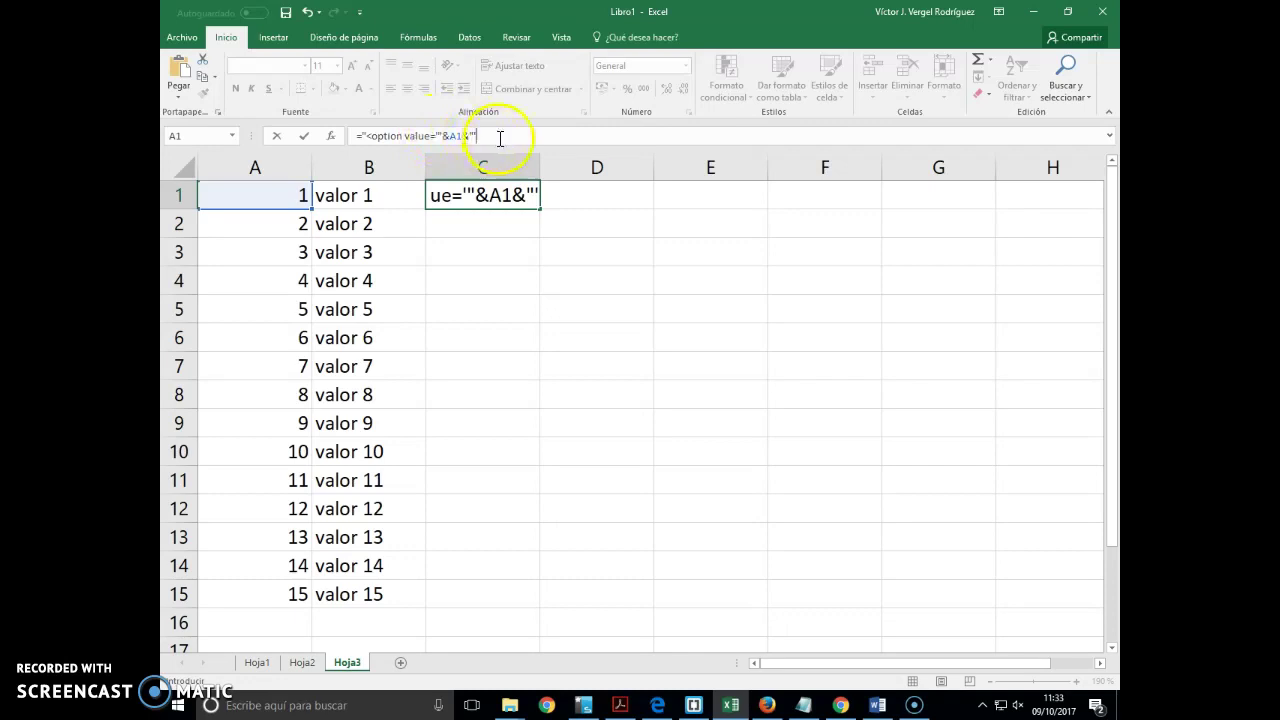
pyautogui.write('"\'>')
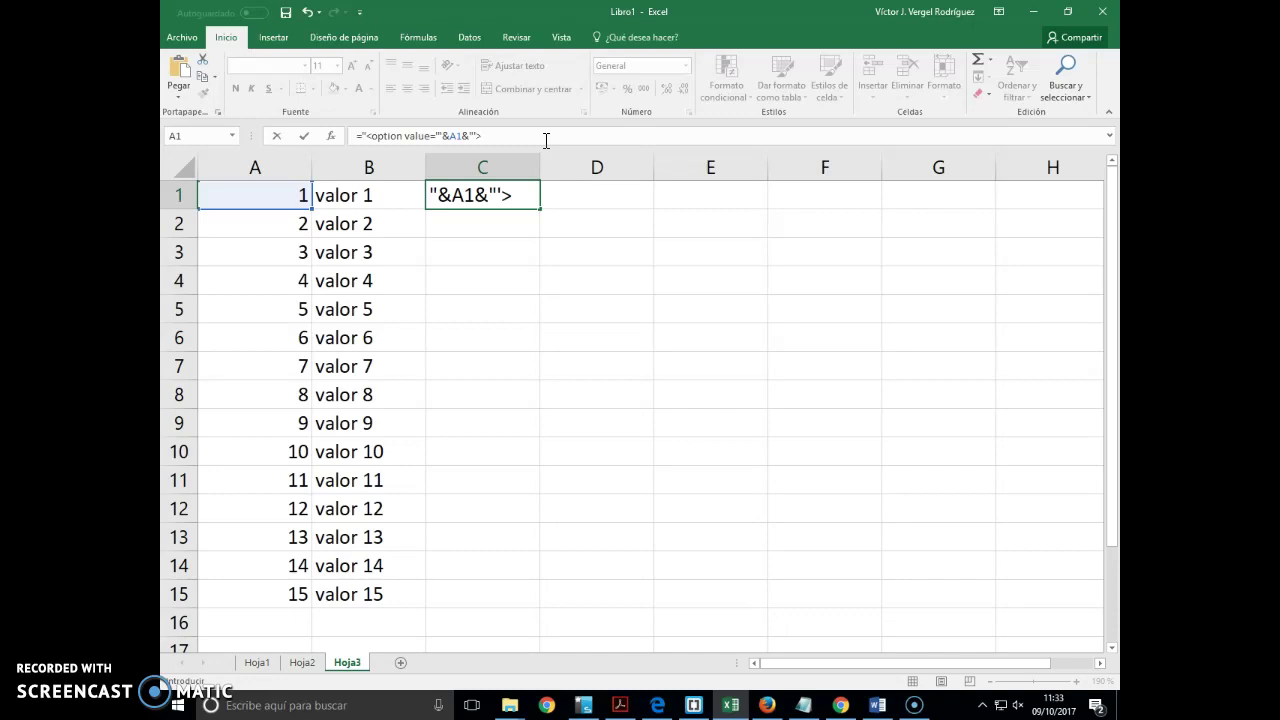
pyautogui.write('"')
pyautogui.press('Return')
pyautogui.press('Up')
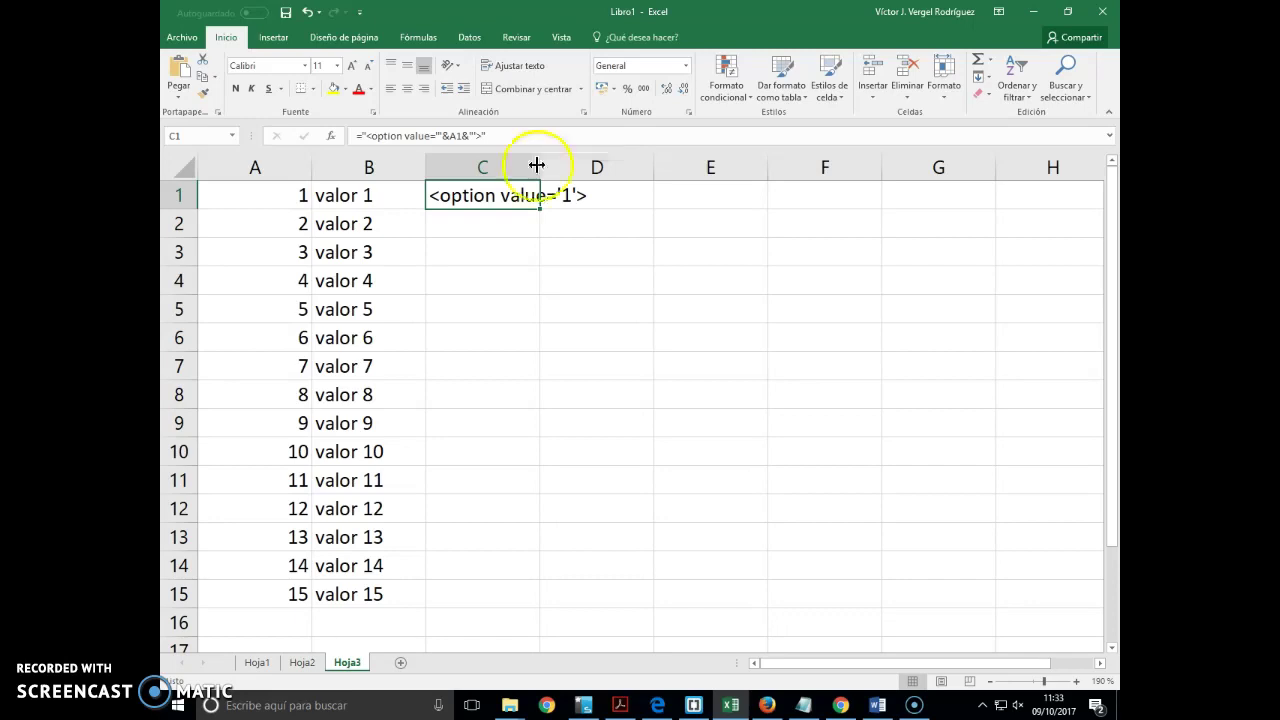
pyautogui.doubleClick(540, 207)
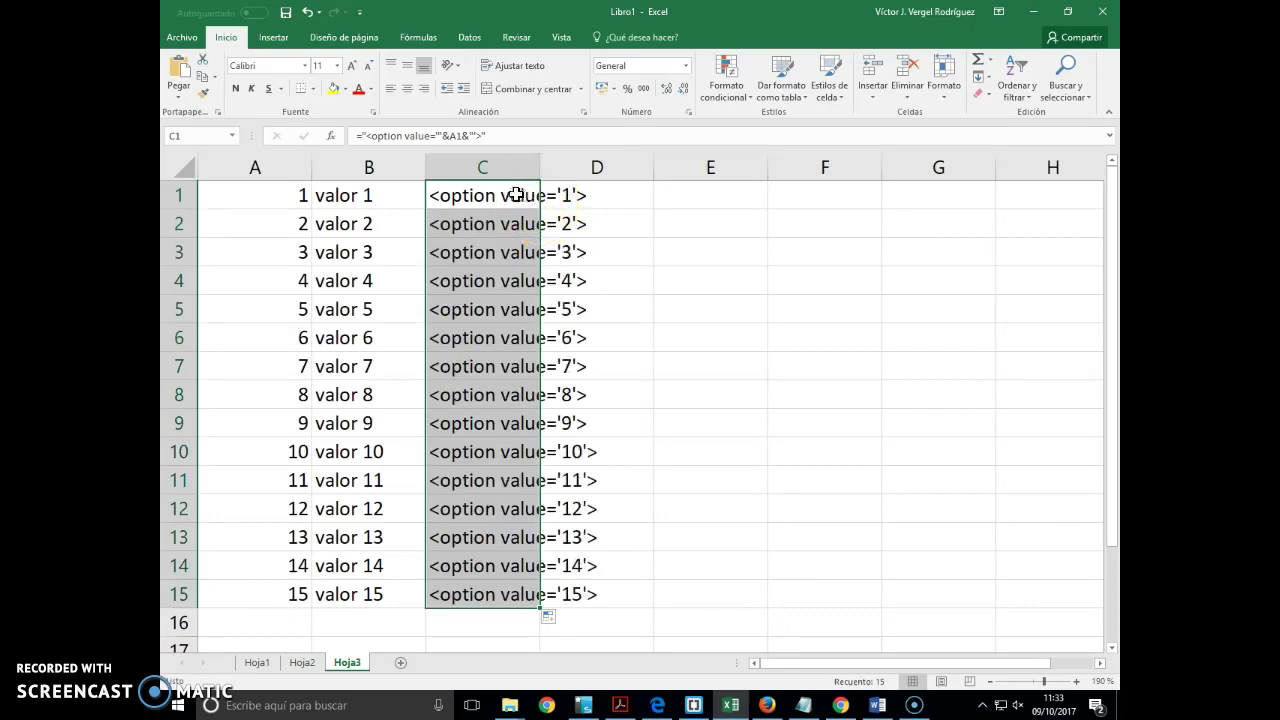
# - Extend the C1 formula by concatenating cell B1 after the '> text with &
pyautogui.click(514, 194)
pyautogui.click(498, 136)
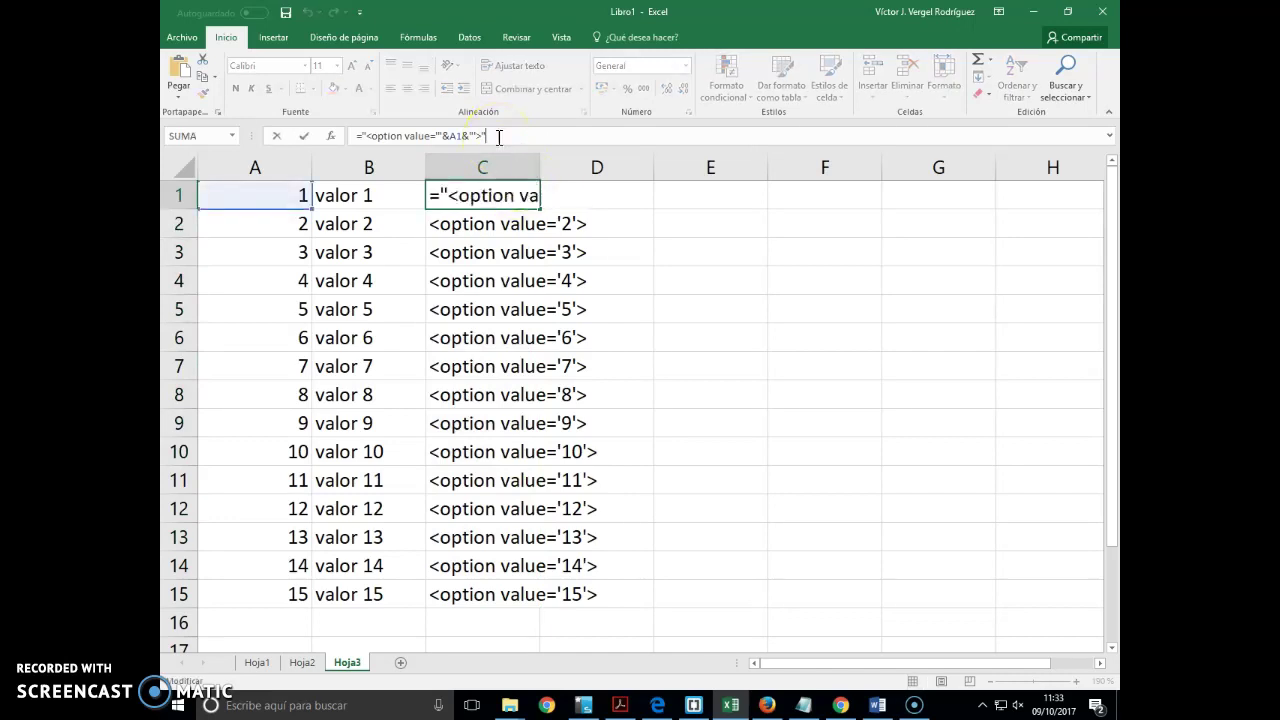
pyautogui.write('&')
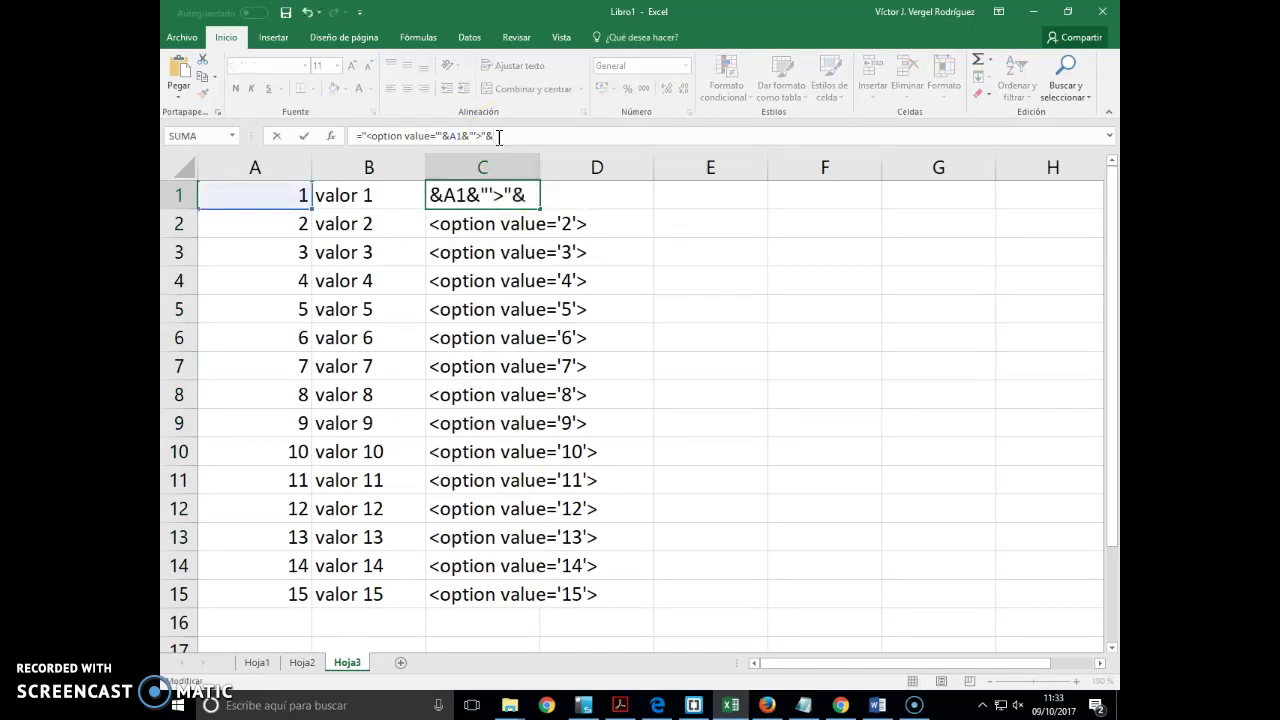
pyautogui.click(373, 192)
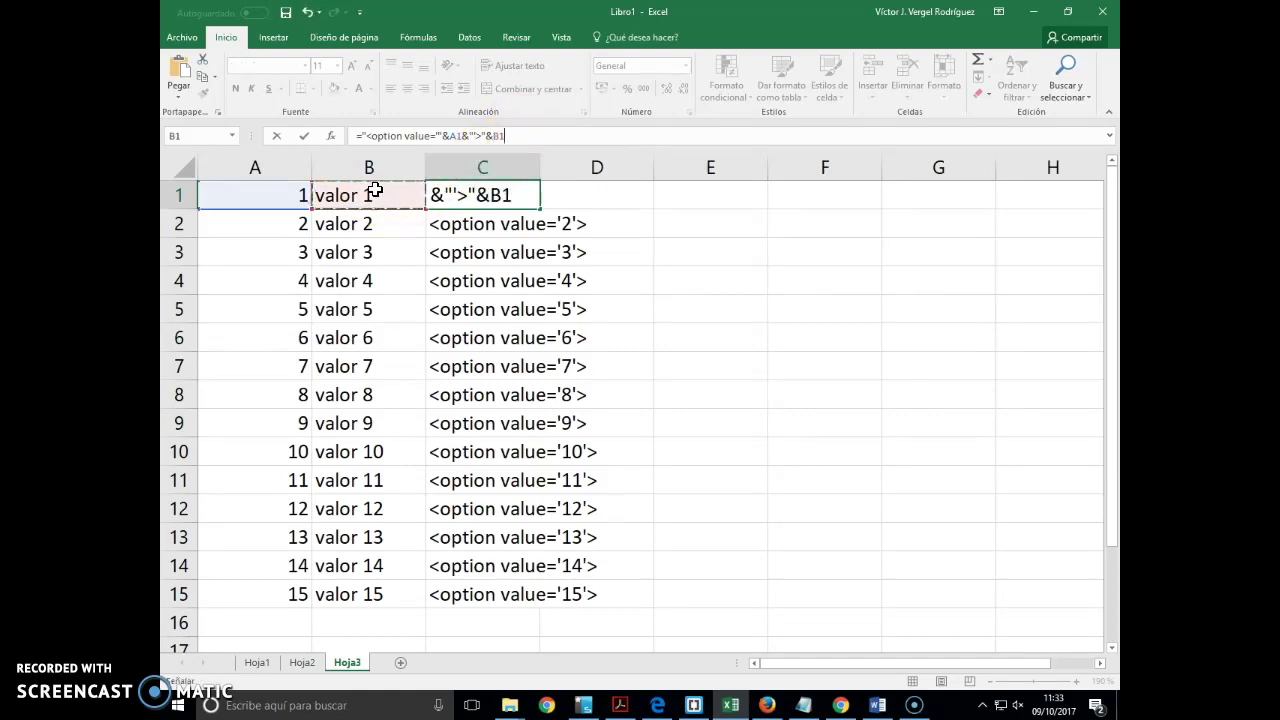
# - Append &"</option>" to the end of the C1 formula and fill it down to C15
pyautogui.write('&"')
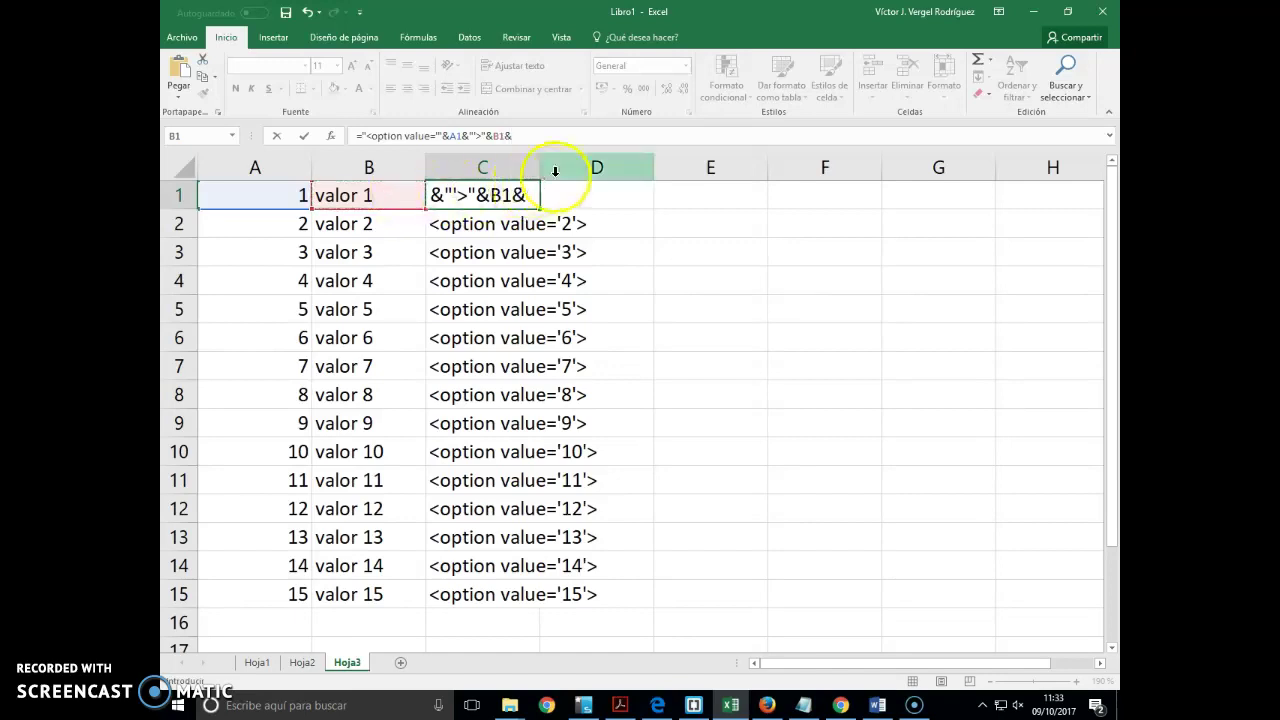
pyautogui.write('</')
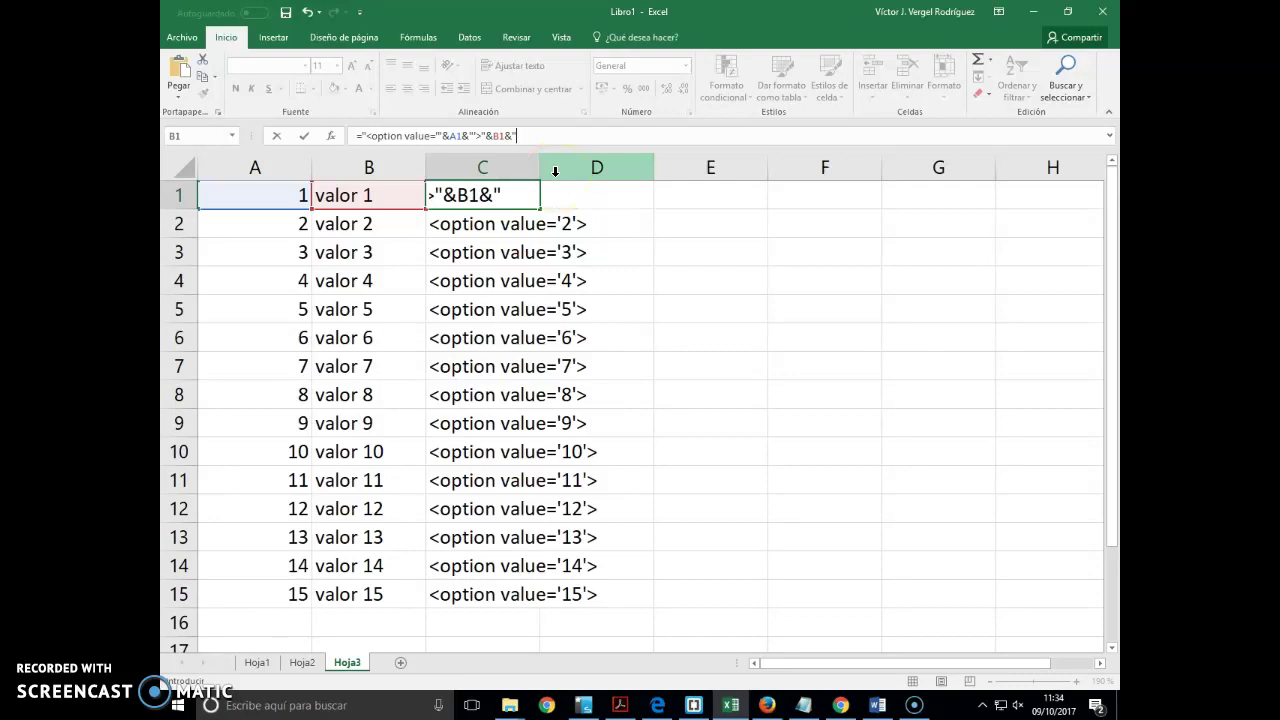
pyautogui.write('option>"')
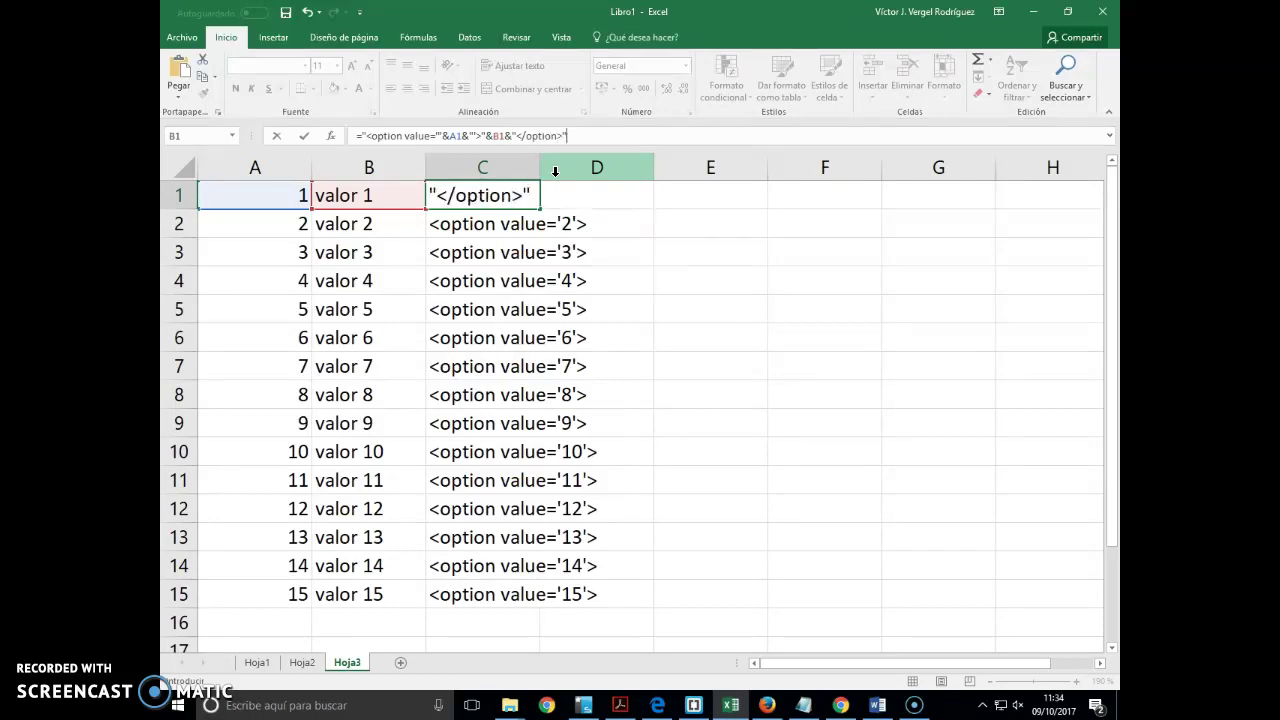
pyautogui.press('Return')
pyautogui.click(554, 194)
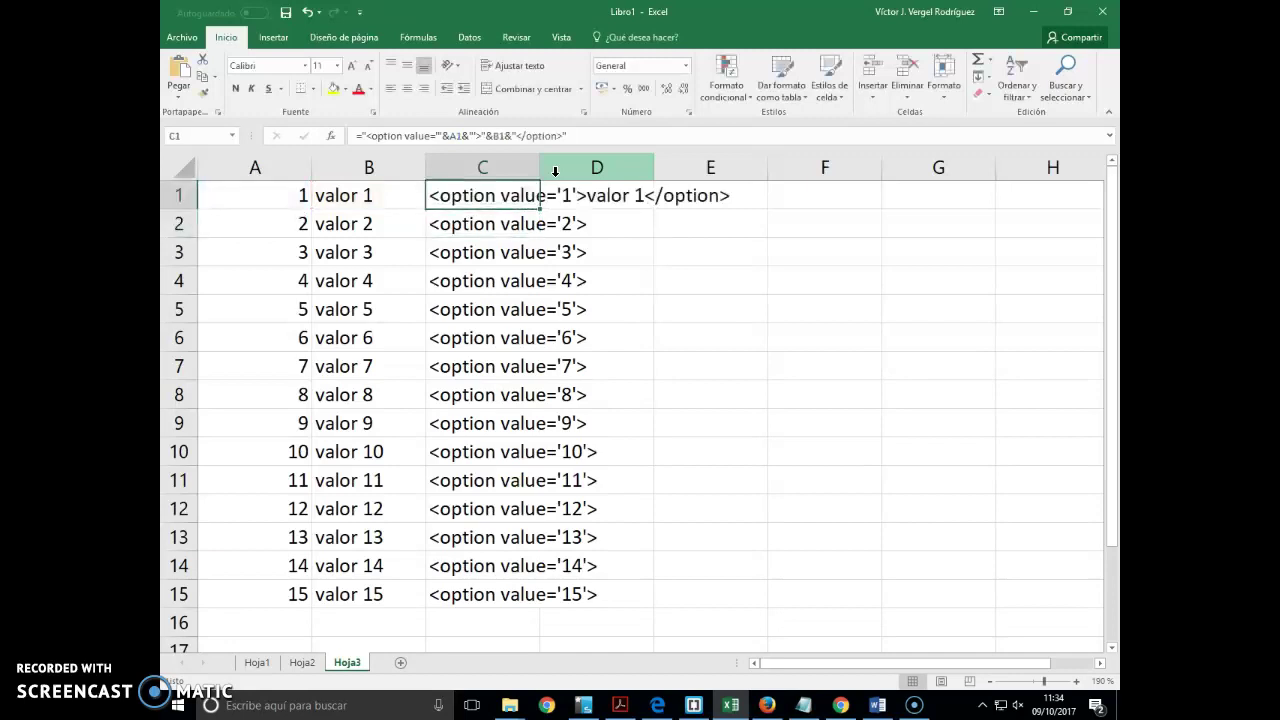
pyautogui.doubleClick(540, 208)
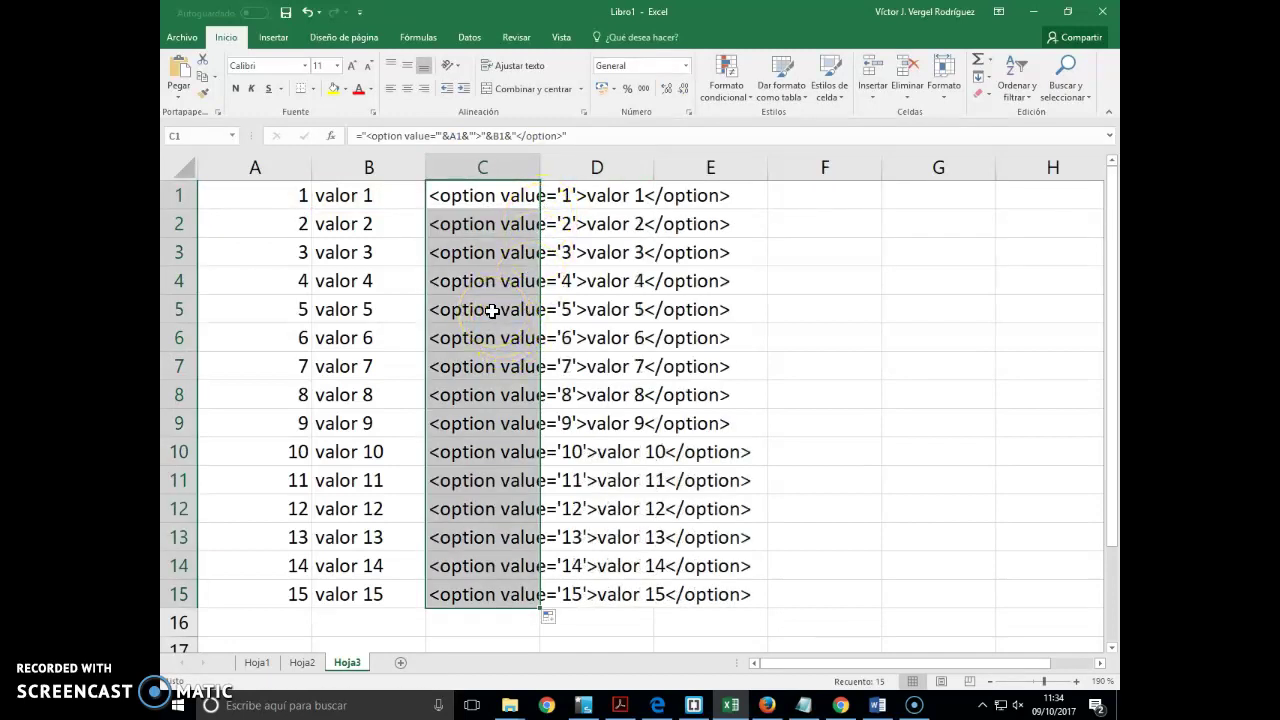
# - Copy C1:C15, switch to Brackets, replace the existing option tags inside the select with the copied ones and save Ejem06-Select.html
pyautogui.rightClick(480, 240)
pyautogui.click(501, 262)
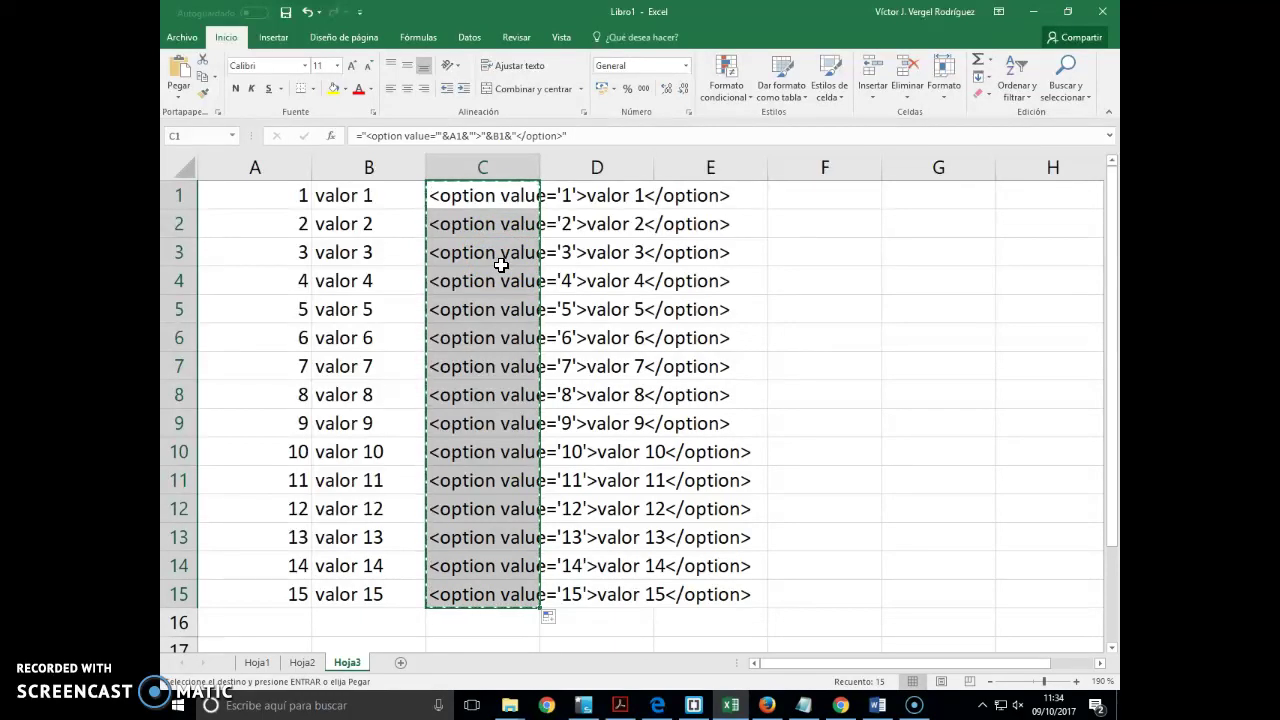
pyautogui.hotkey('alt', 'Tab')
pyautogui.click(694, 495)
pyautogui.moveTo(694, 495); pyautogui.dragTo(365, 350)
pyautogui.hotkey('ctrl', 'v')
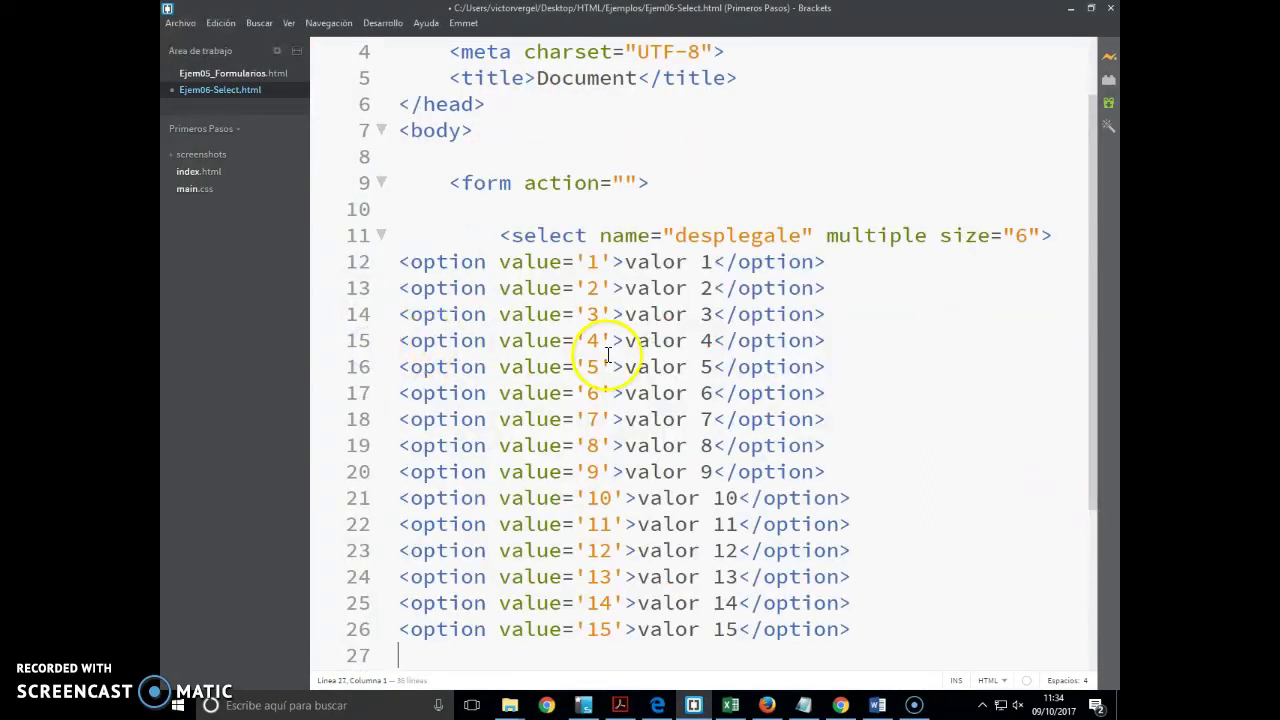
pyautogui.hotkey('ctrl', 's')
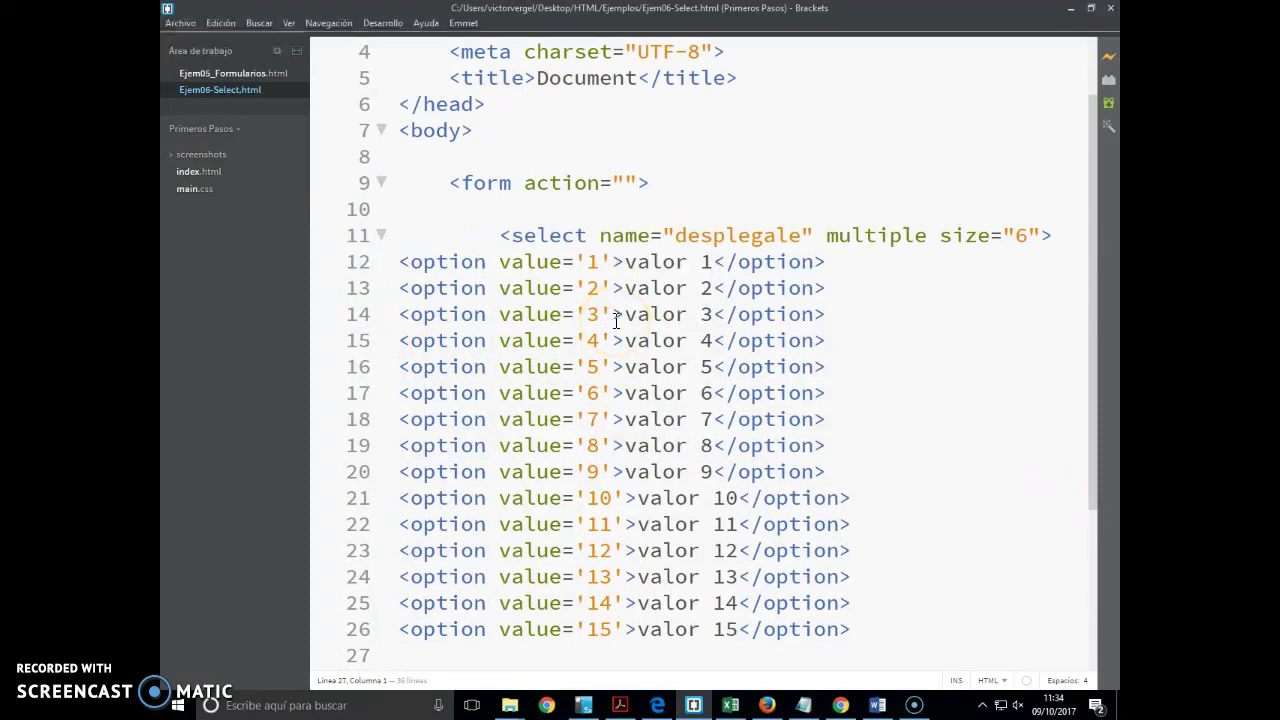
# - Switch to the browser, look through the list of values and submit the form with valor 5 selected
pyautogui.hotkey('alt', 'Tab')
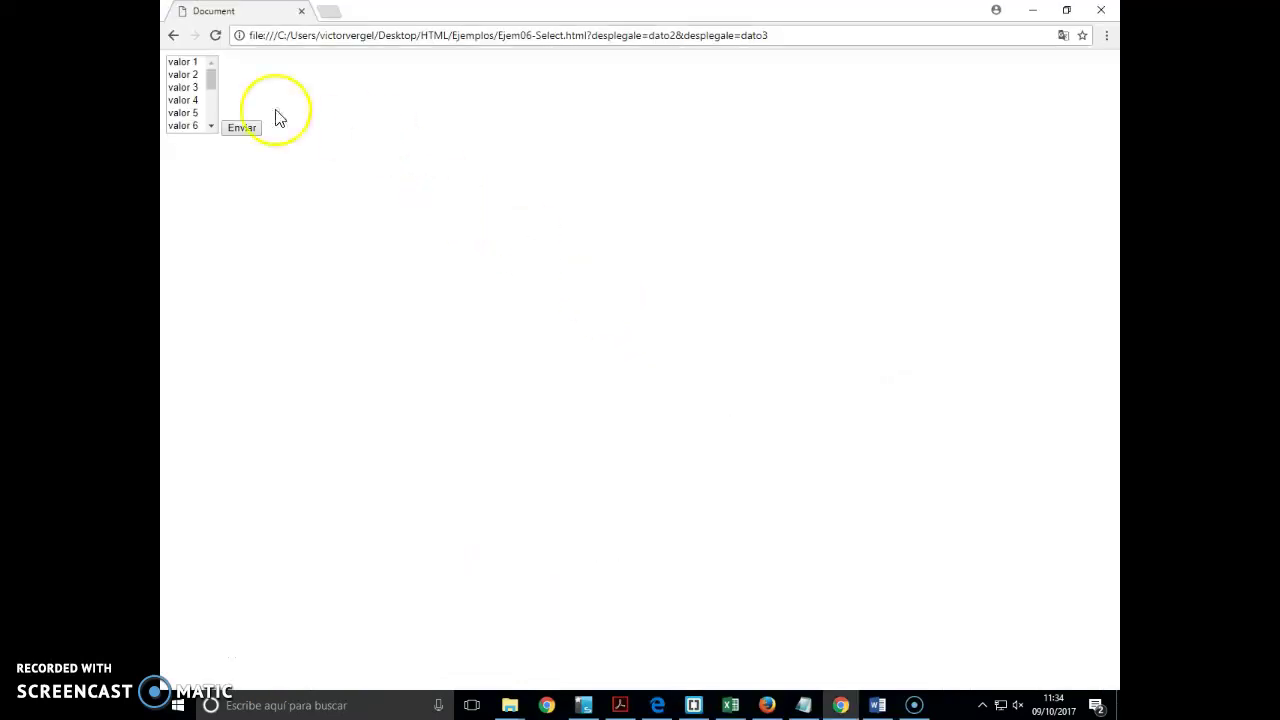
pyautogui.scroll(-1, 211, 113)
pyautogui.scroll(-2, 211, 110)
pyautogui.scroll(4, 208, 108)
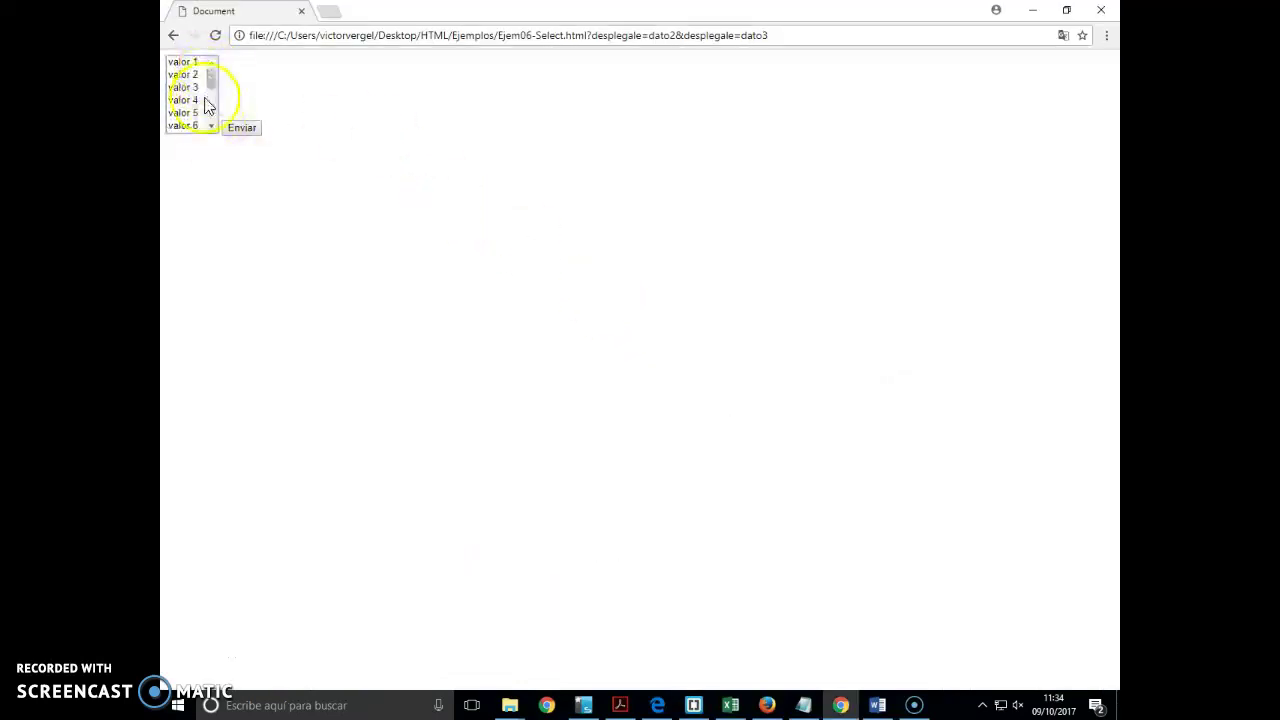
pyautogui.click(186, 116)
pyautogui.click(241, 128)
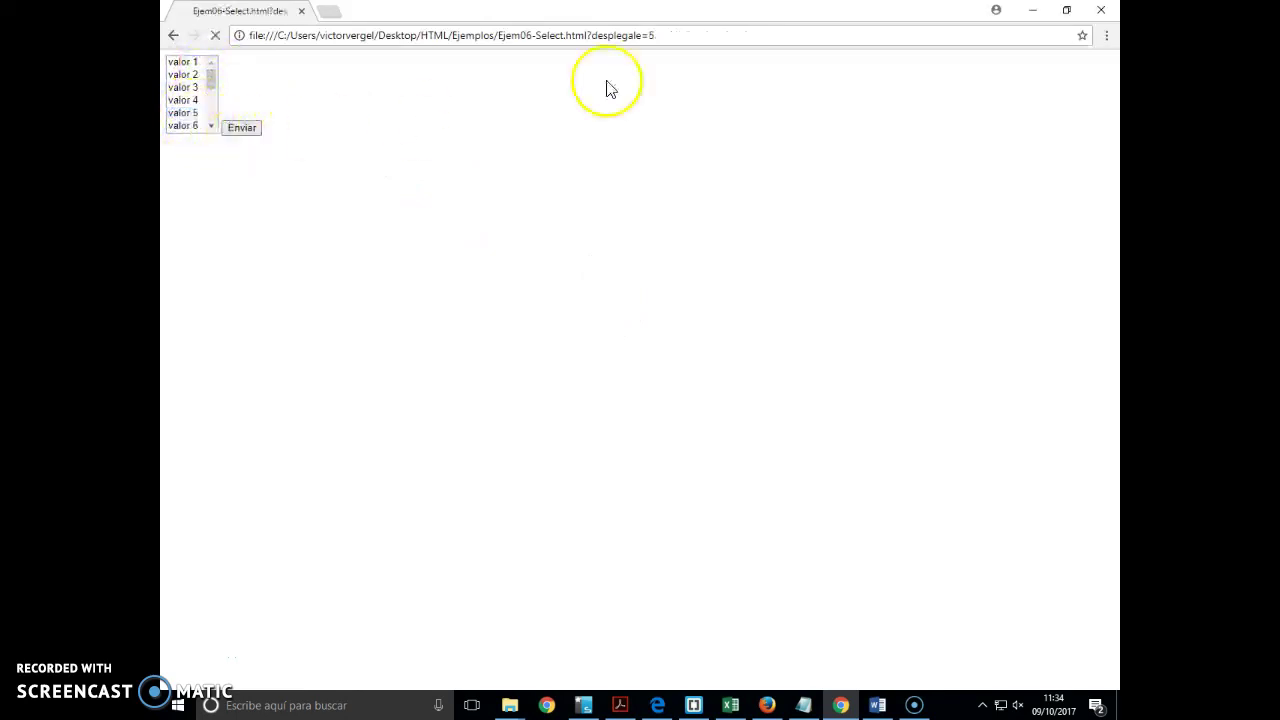
# - Examine the submitted desplegale value in the URL and compare it with value='5' in the Brackets code
pyautogui.moveTo(608, 37); pyautogui.dragTo(664, 36)
pyautogui.hotkey('alt', 'Tab')
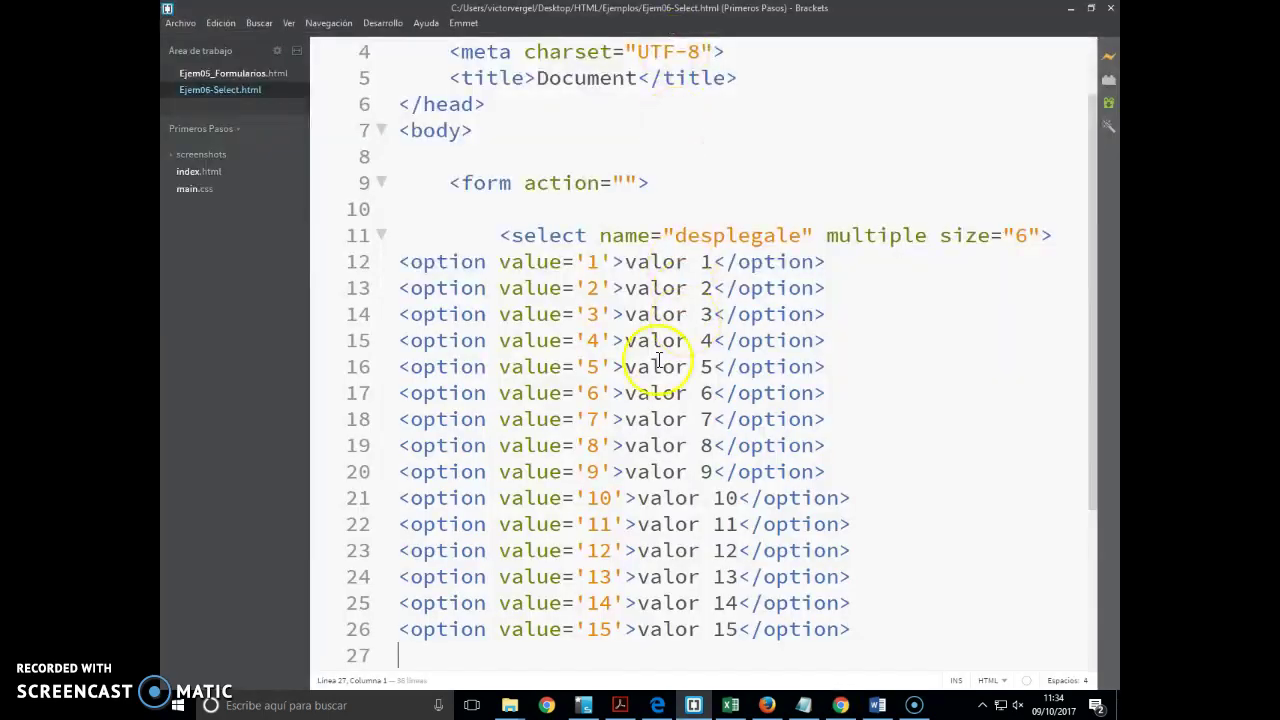
pyautogui.moveTo(500, 367); pyautogui.dragTo(610, 367)
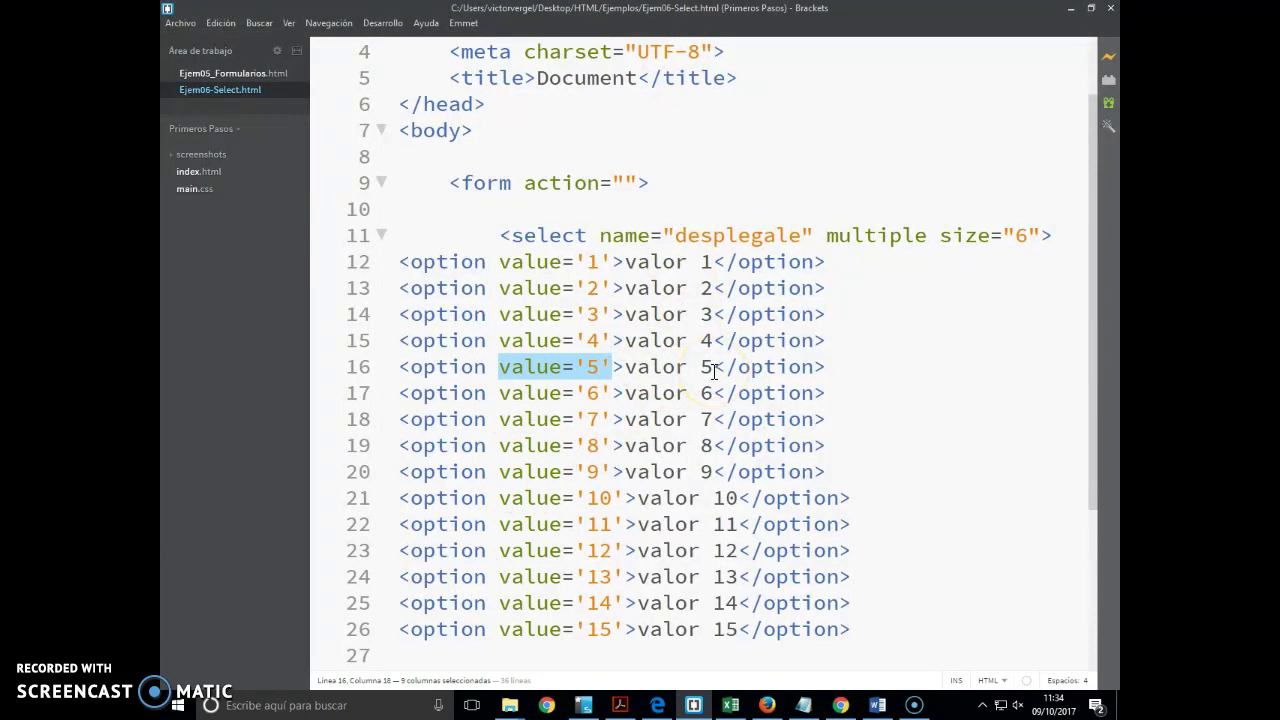
# - Return to Excel and examine the complete C1 concatenation formula in edit mode under the screen magnifier
pyautogui.click(730, 705)
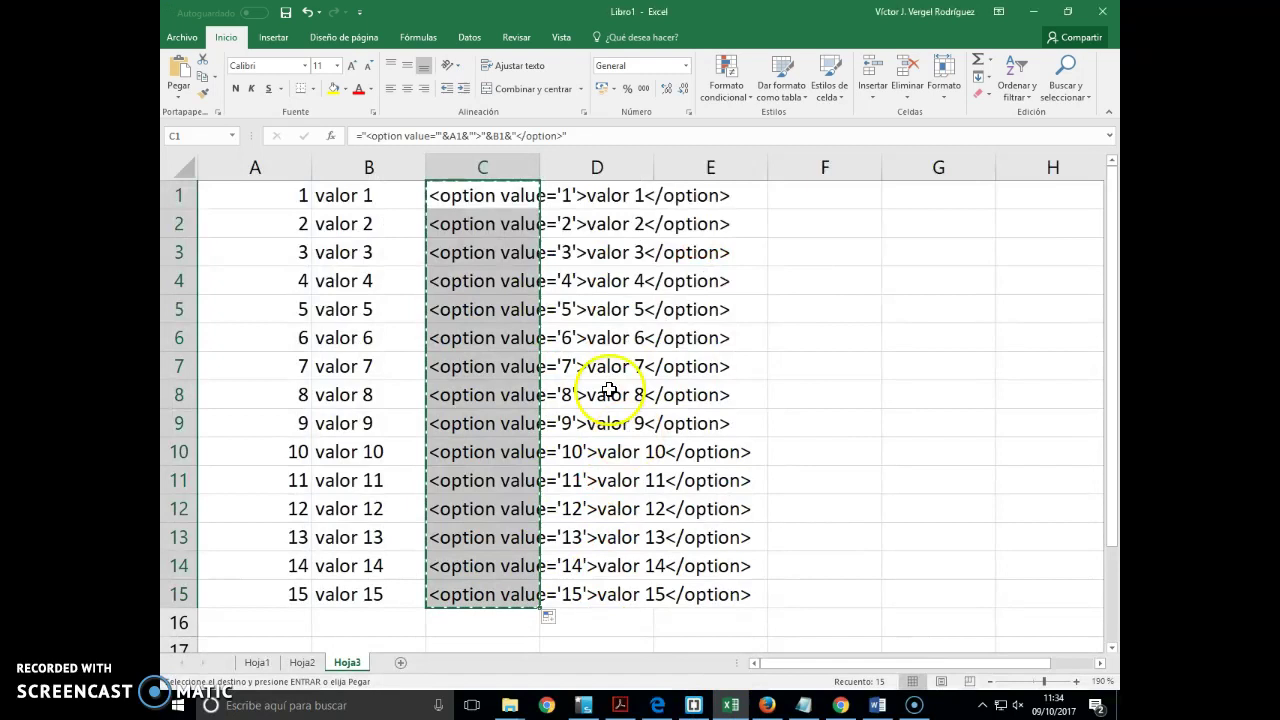
pyautogui.click(507, 195)
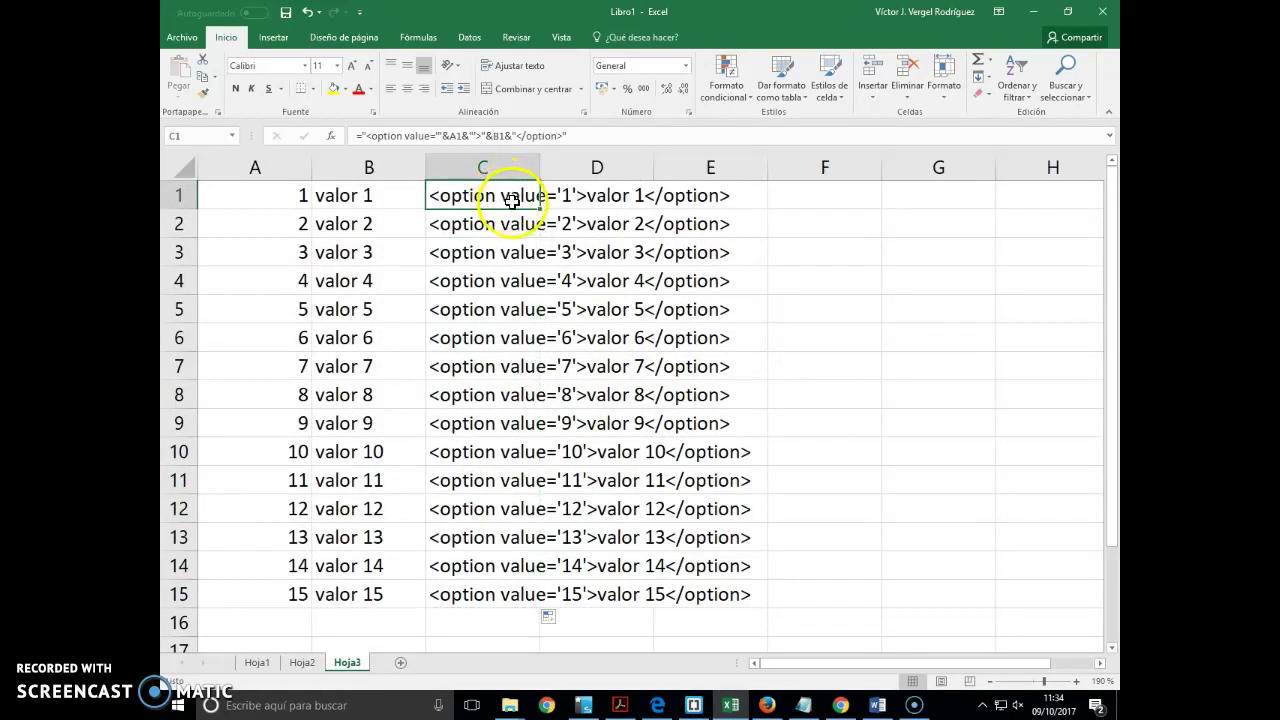
pyautogui.press('F2')
pyautogui.press('super+plus')
pyautogui.press('super')
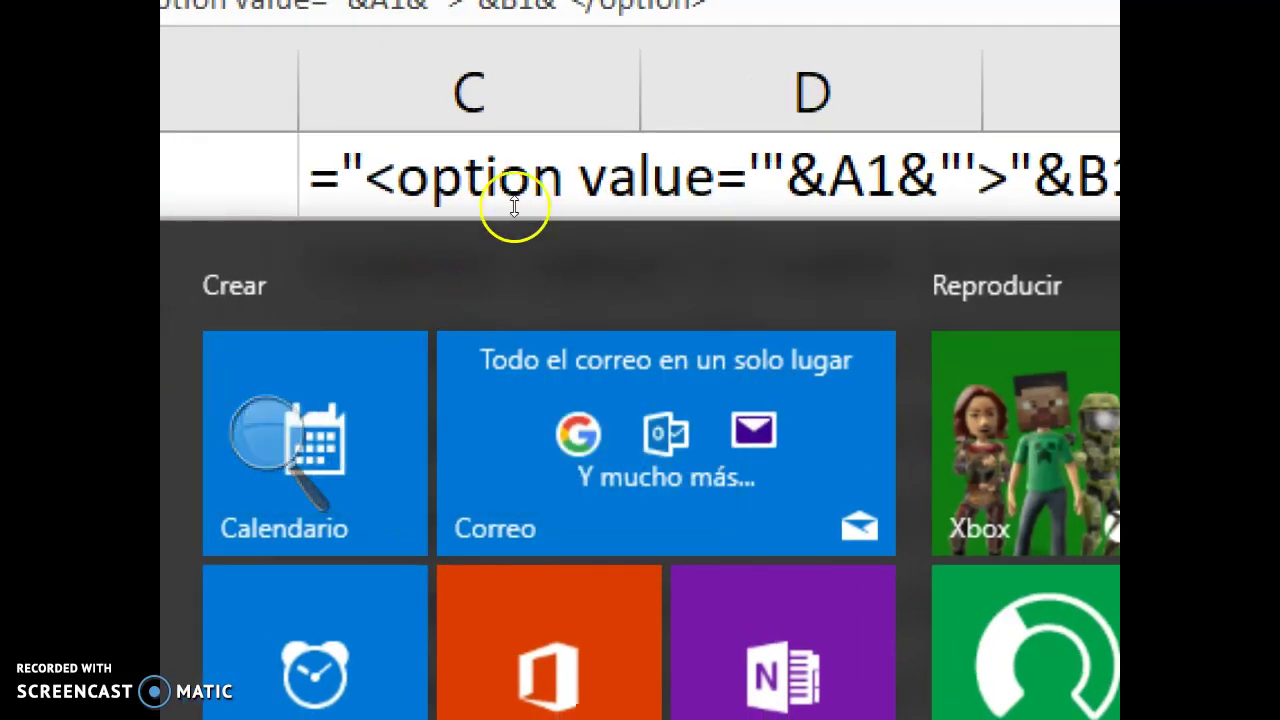
pyautogui.press('super+minus')
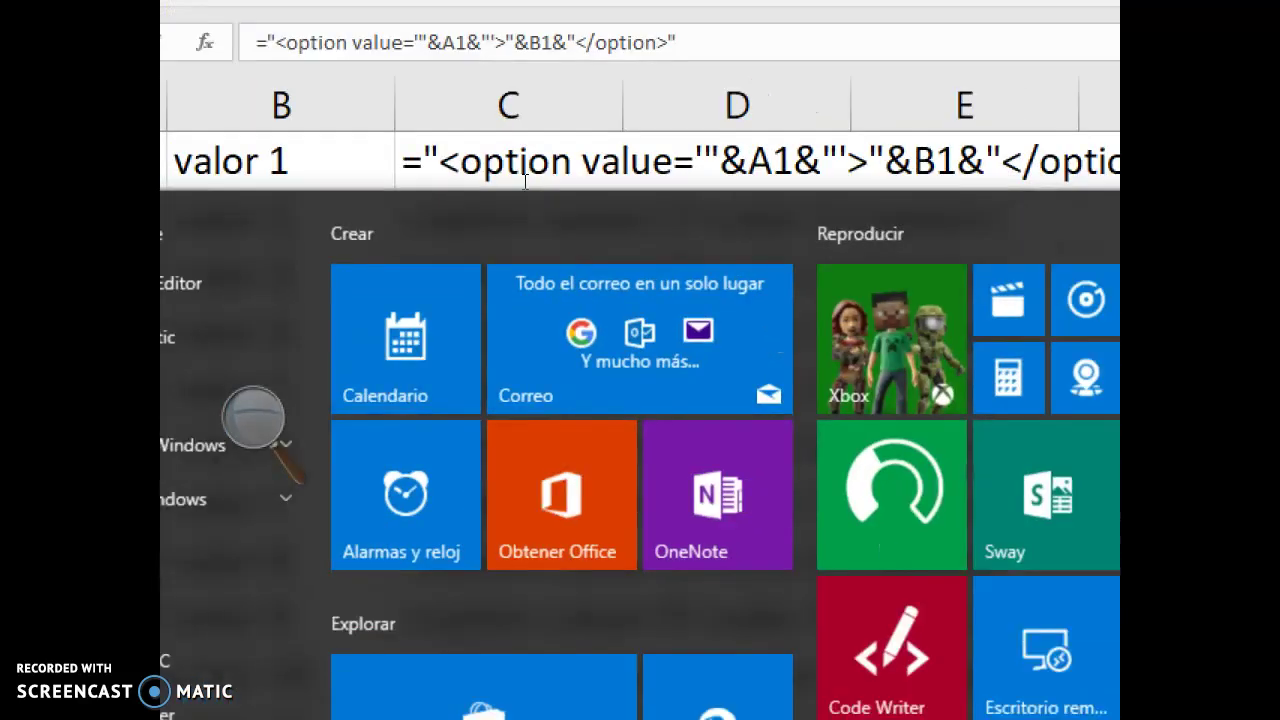
pyautogui.press('super+minus')
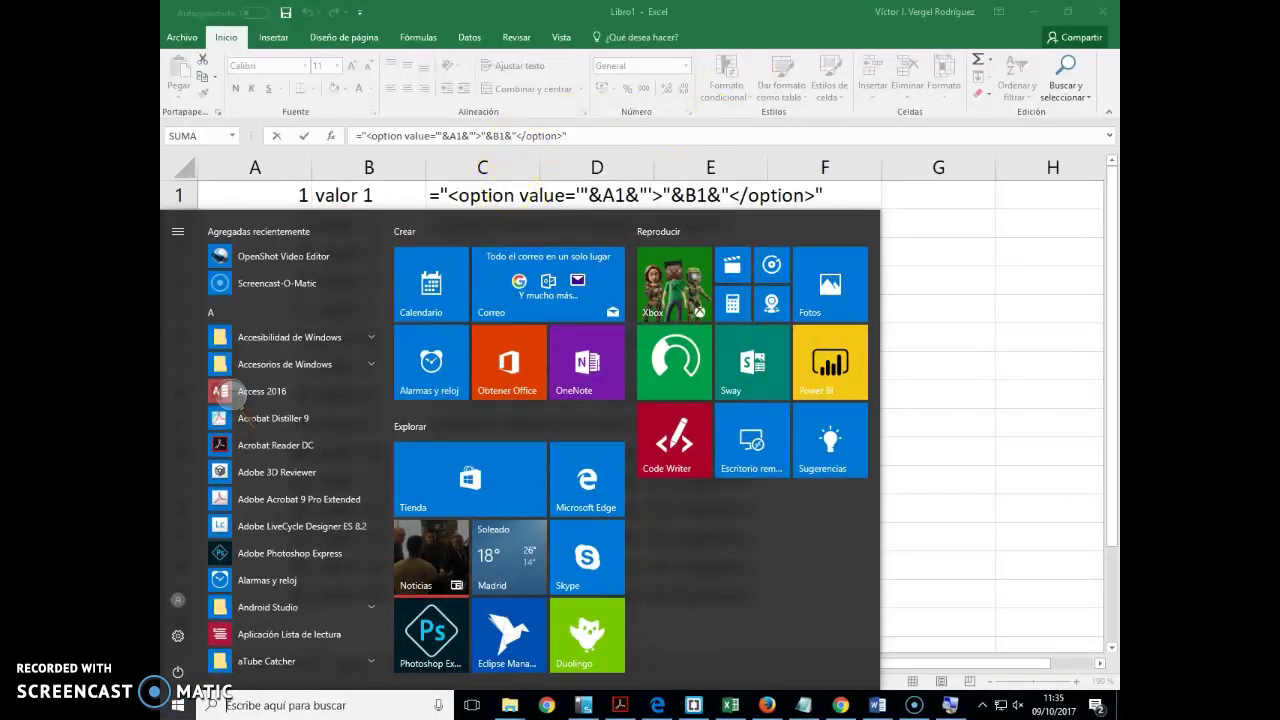
pyautogui.click(737, 40)
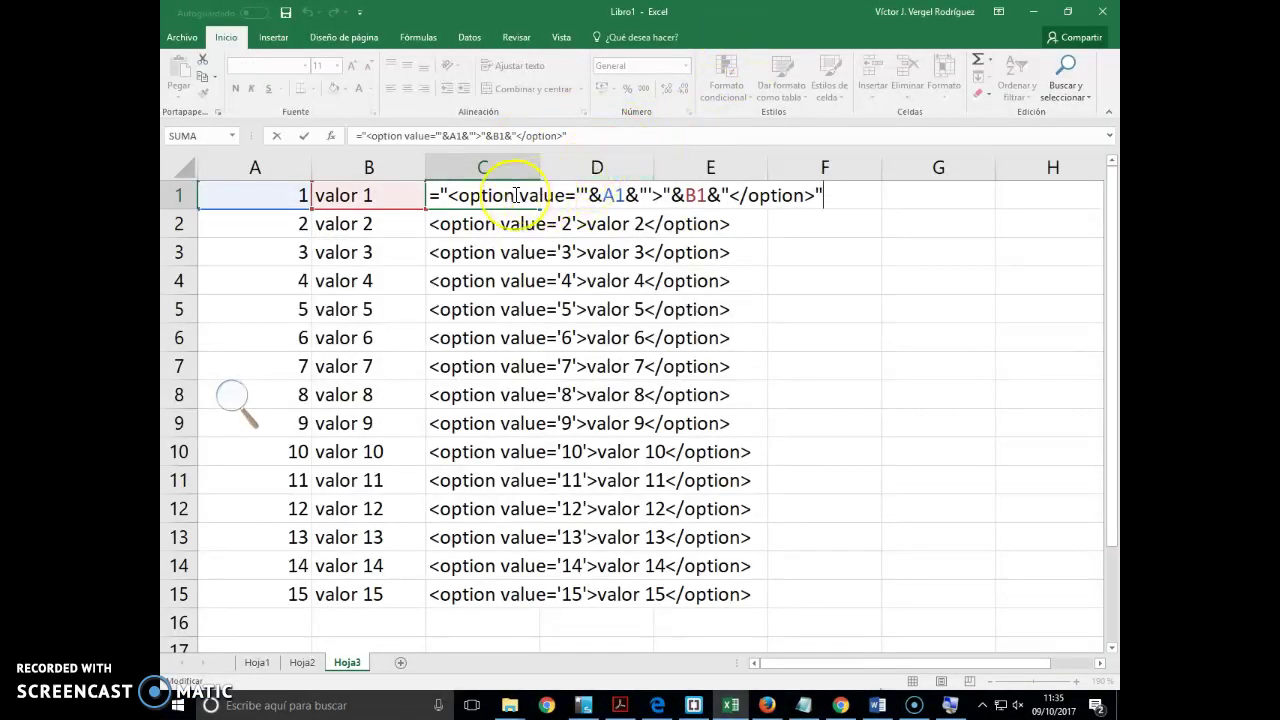
pyautogui.press('super+plus')
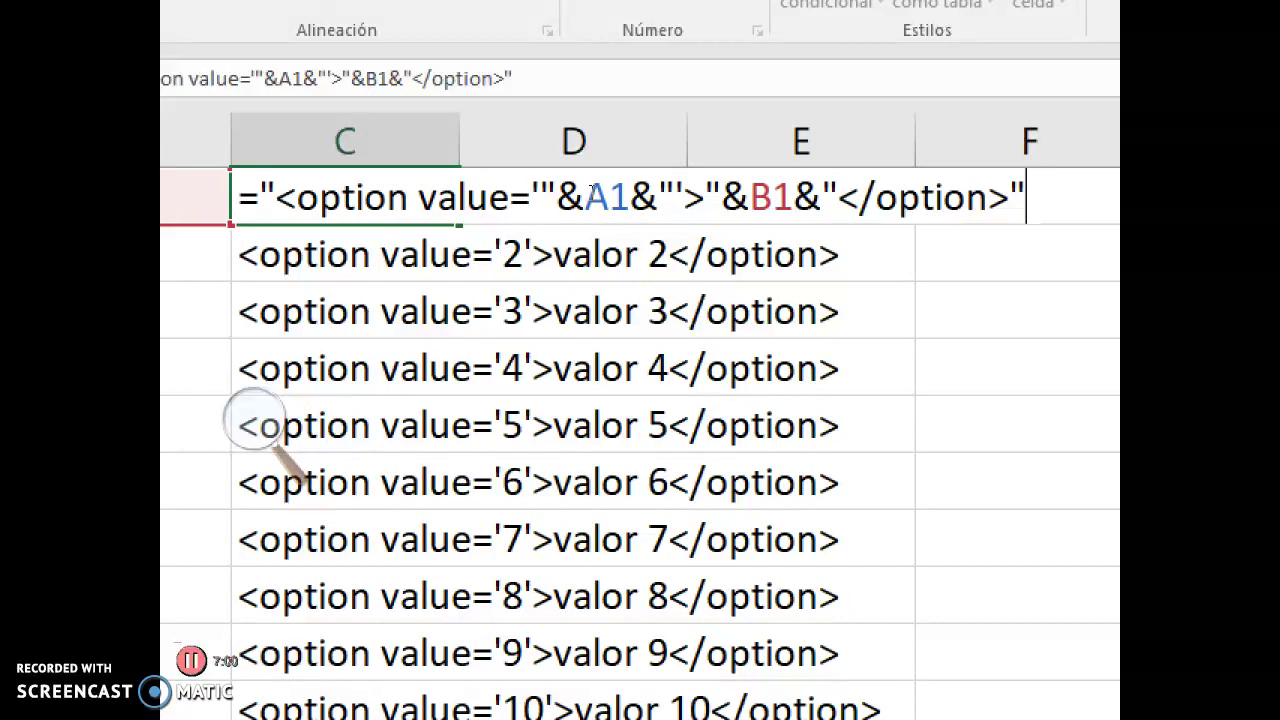
pyautogui.press('Return')
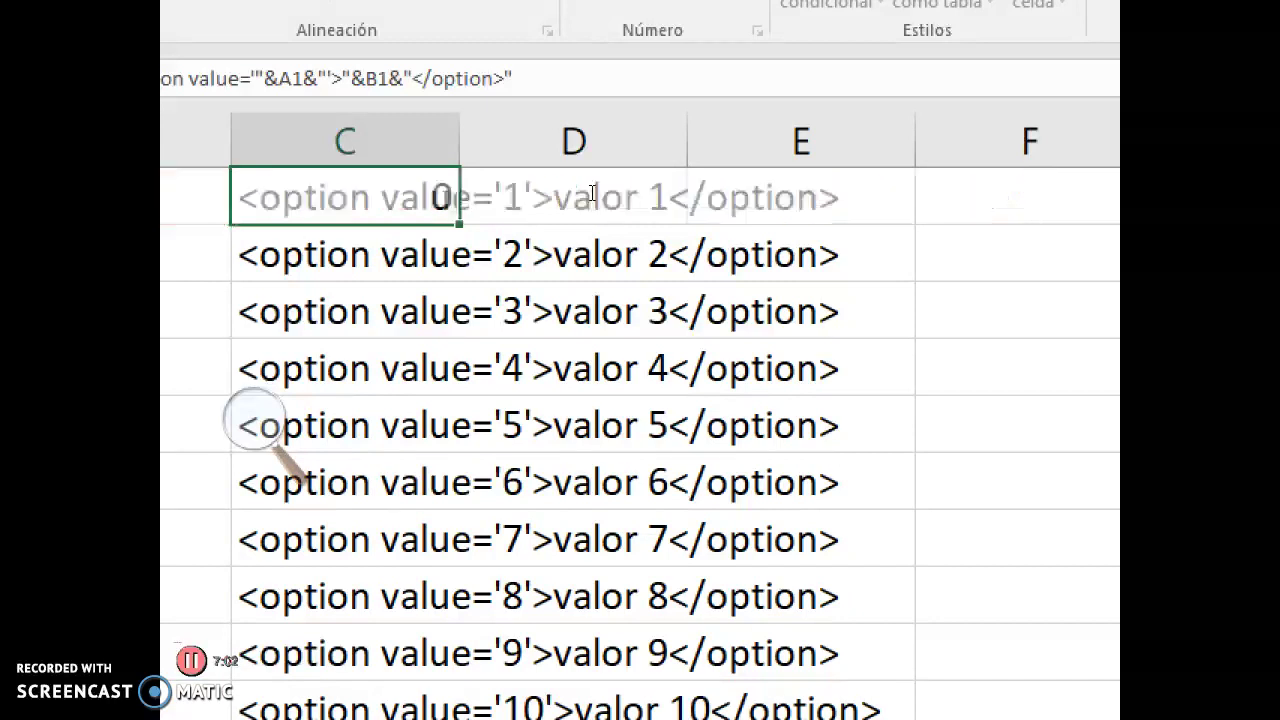